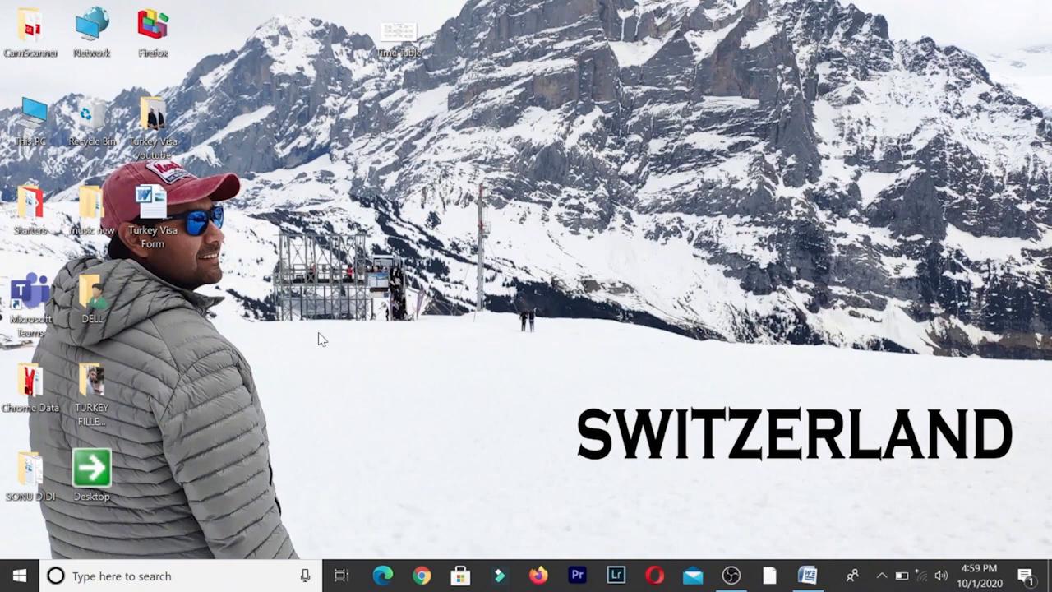
- Open the Turkey Visa Form, paste then undo a photo, and scroll to the personal-details fields
double_click(162, 197)
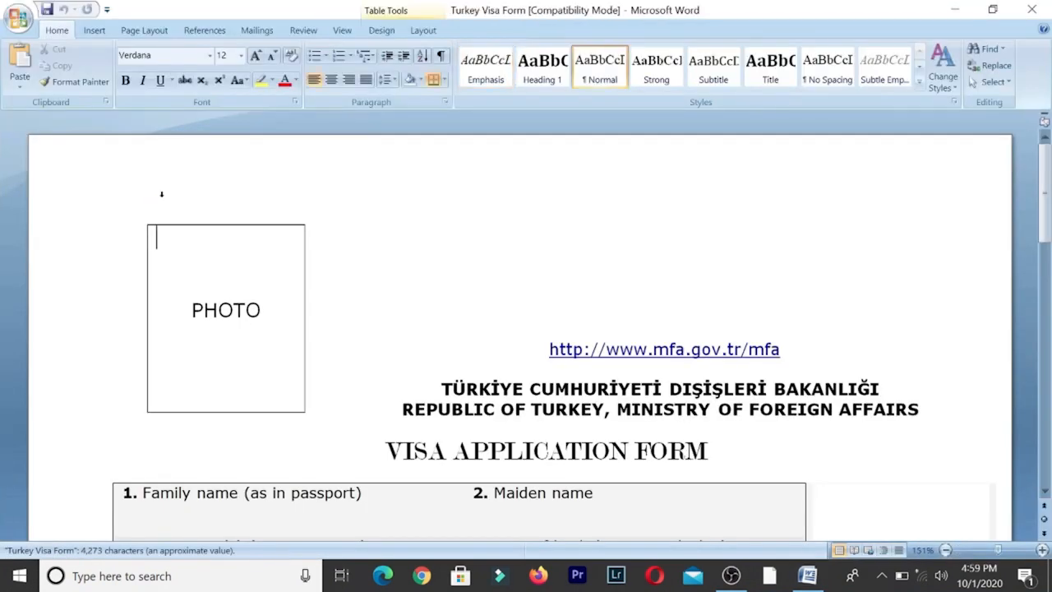
key("ctrl+v")
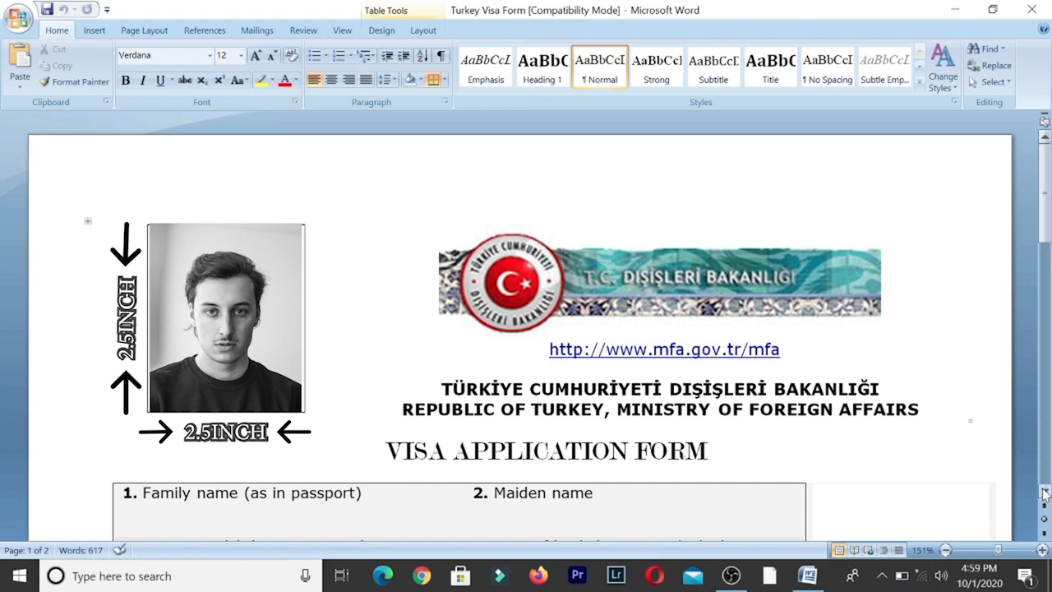
key("ctrl+z")
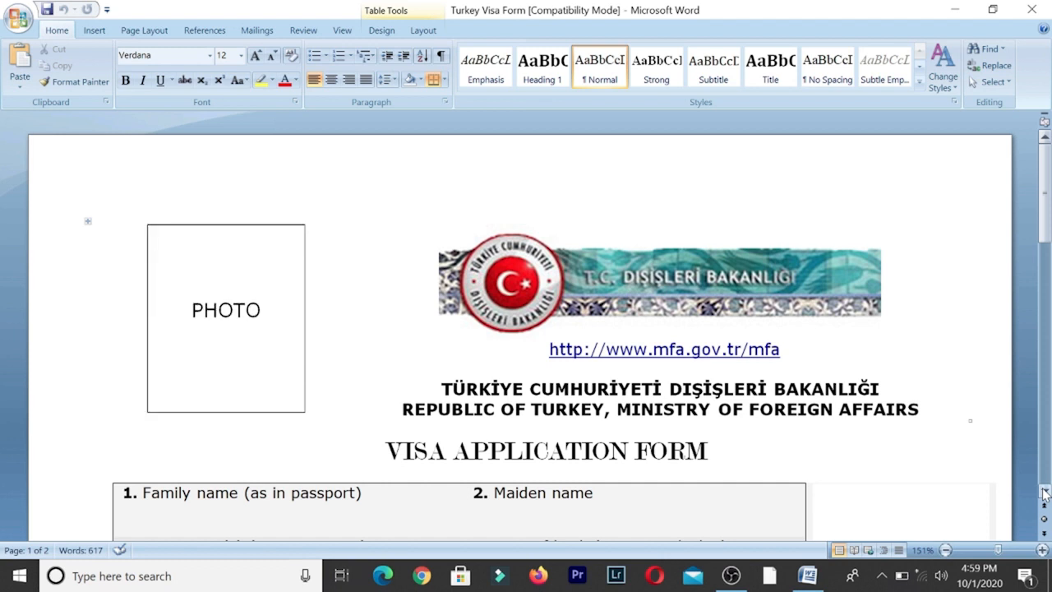
left_click_drag(1045, 493, 1046, 492)
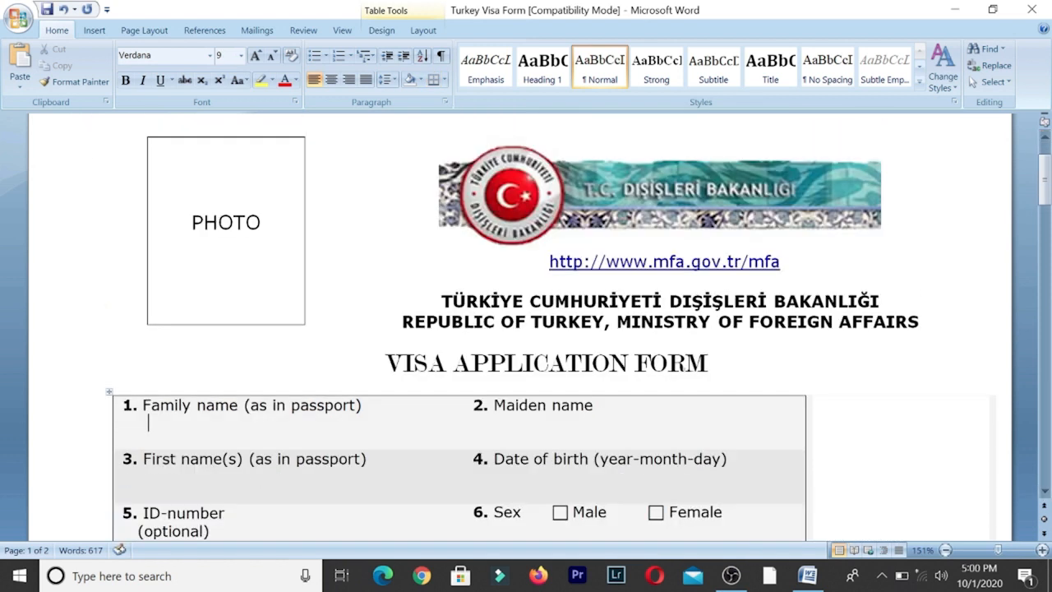
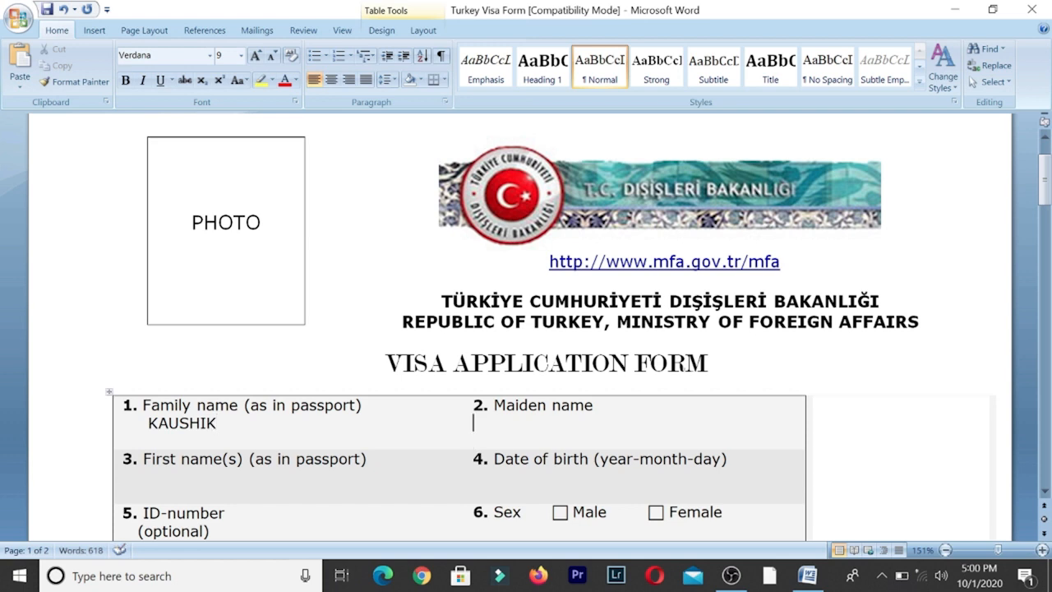
- Enter the applicant's family name, maiden name and first name, and date of birth 2000-01-01
key("Tab")
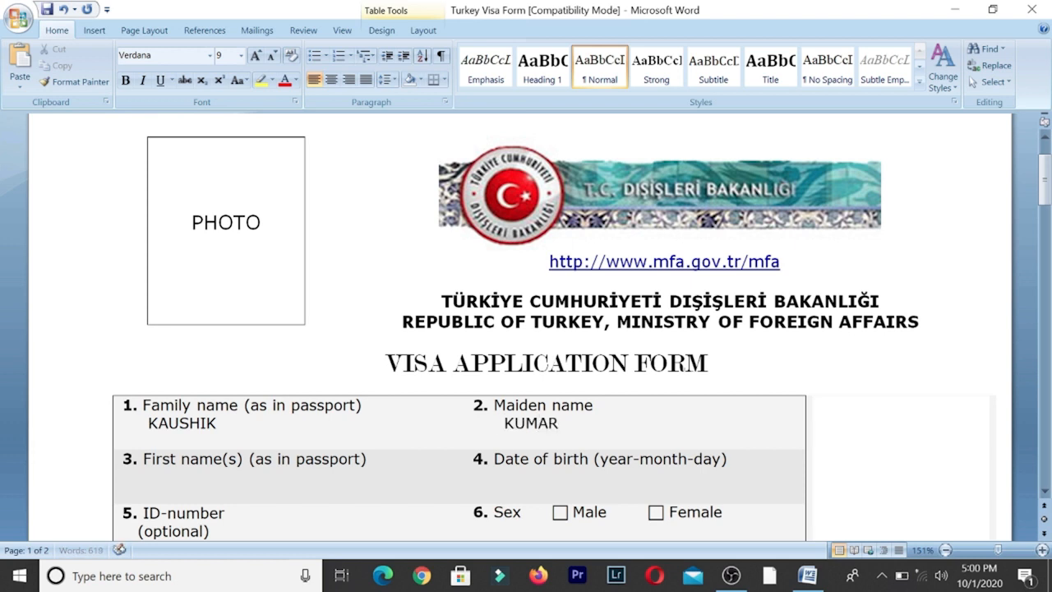
key("Tab")
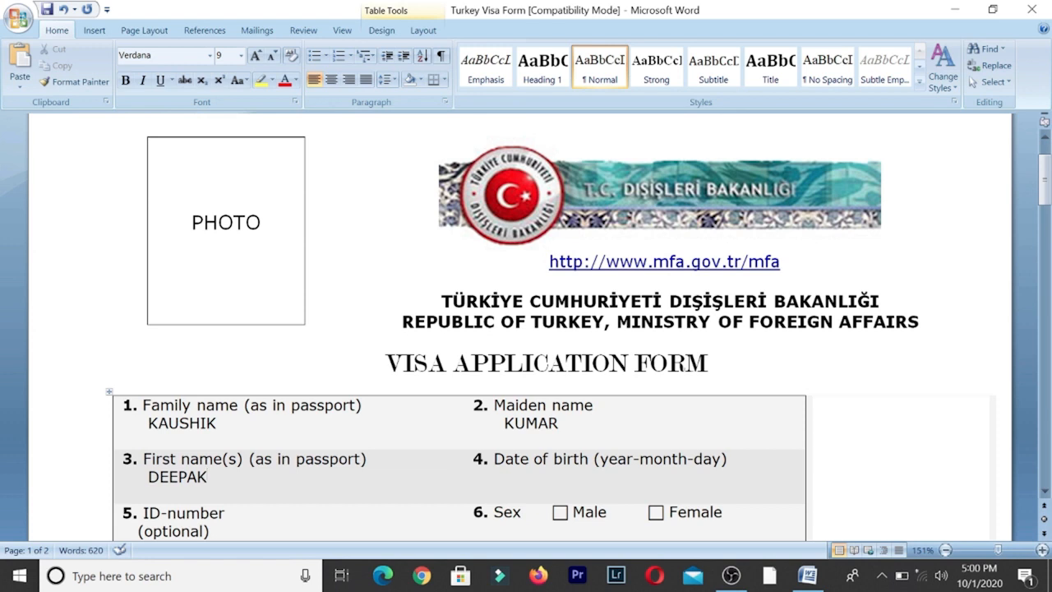
left_click(473, 477)
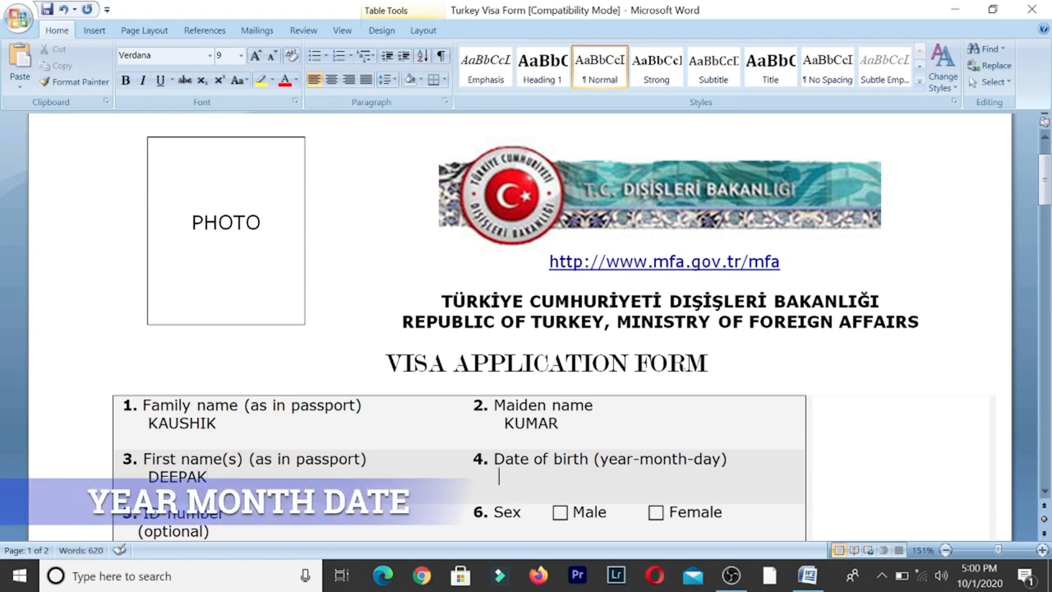
type("2000-01-01")
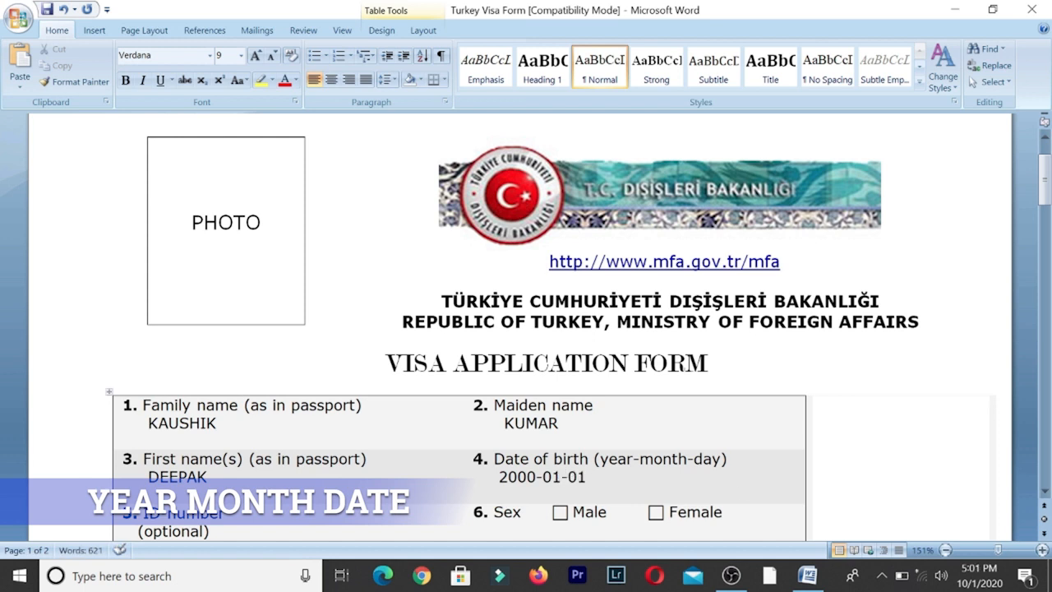
- Fill in the place of birth as DELHI, INDIA
left_click(1044, 492)
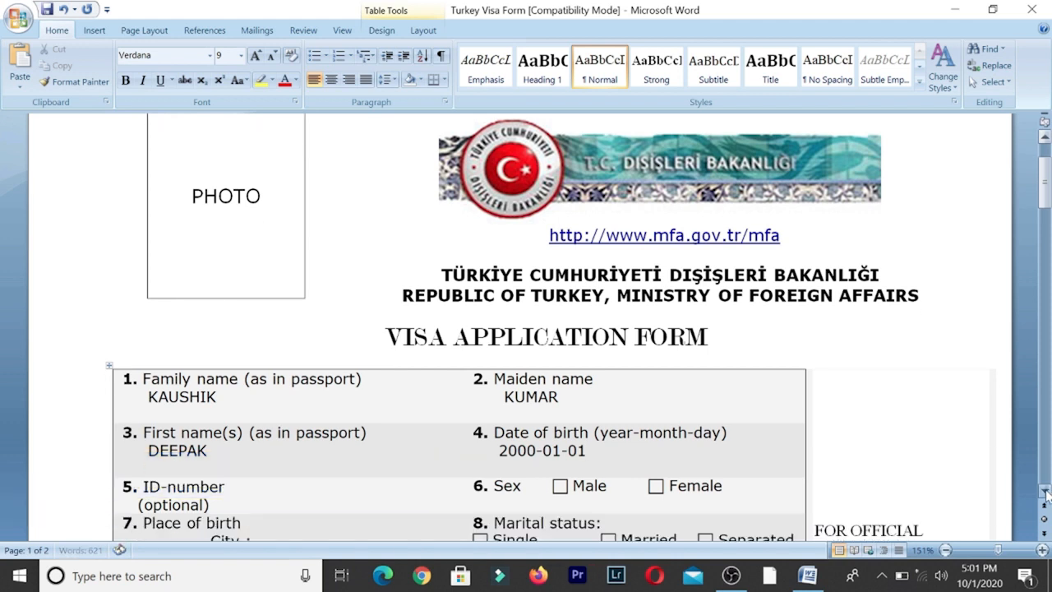
left_click(1045, 491)
left_click(1044, 492)
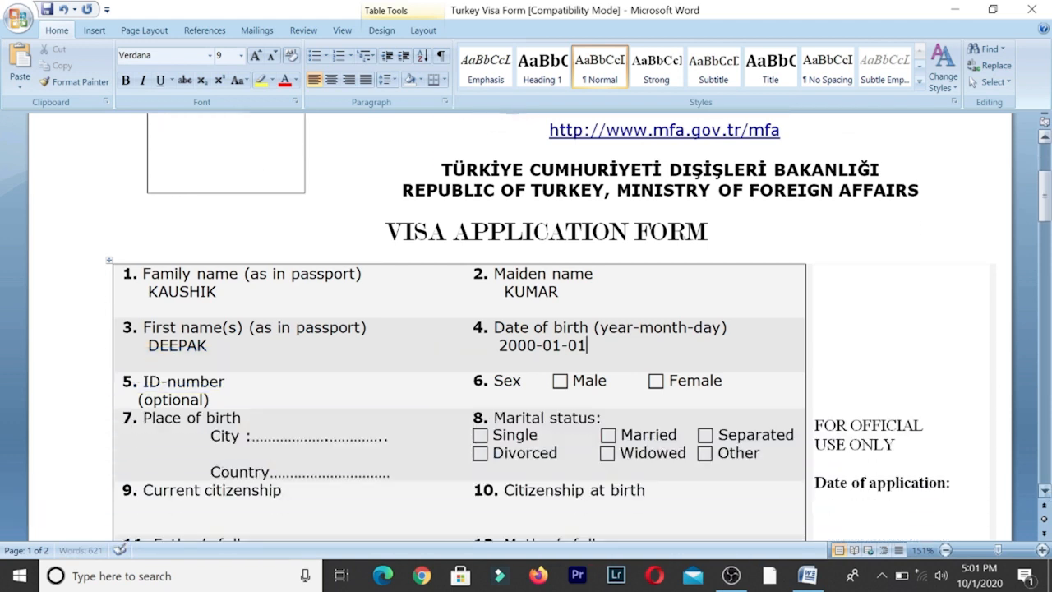
left_click(568, 380)
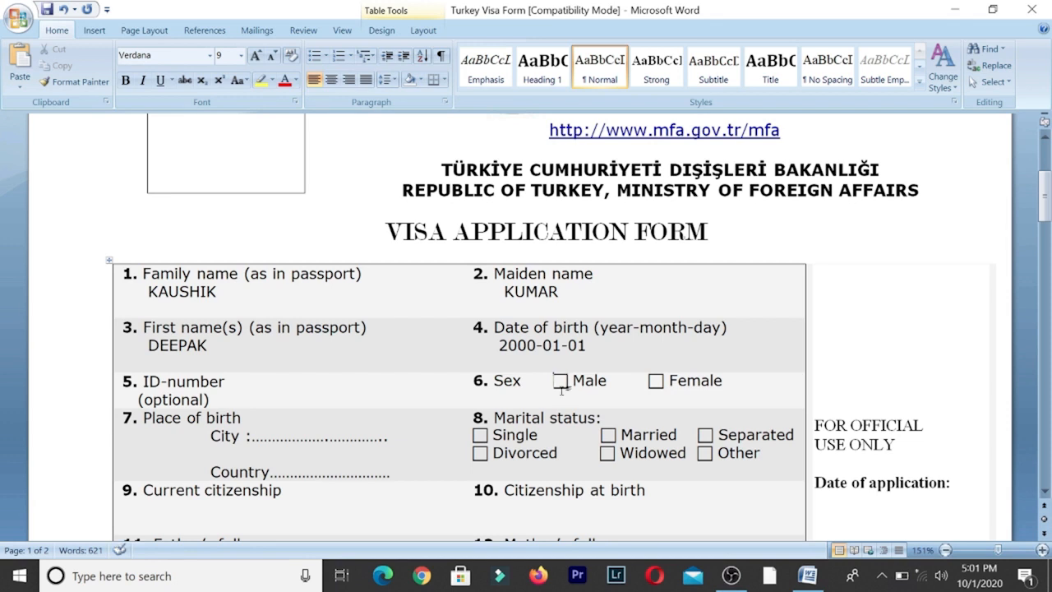
left_click(645, 380)
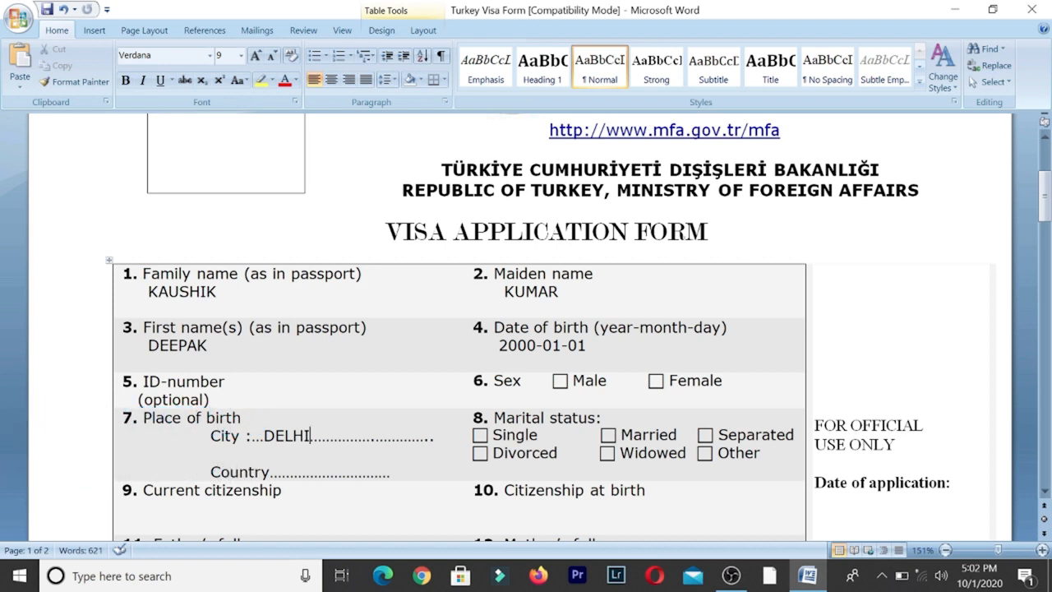
key("ctrl+z")
type("INDIA")
- Enter INDIAN as the current citizenship
left_click(1046, 492)
left_click(1046, 492)
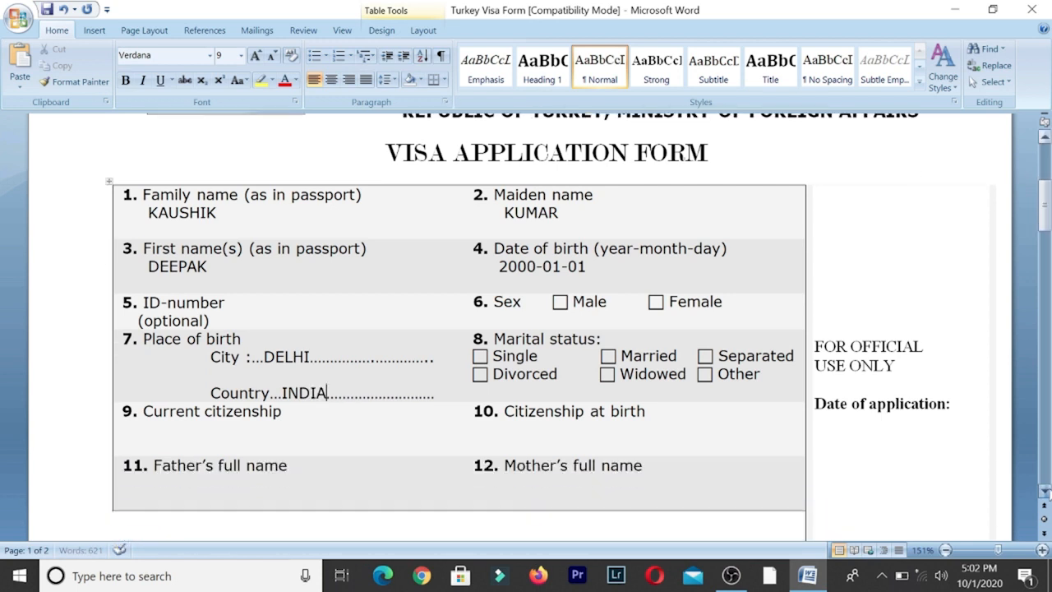
left_click(1046, 491)
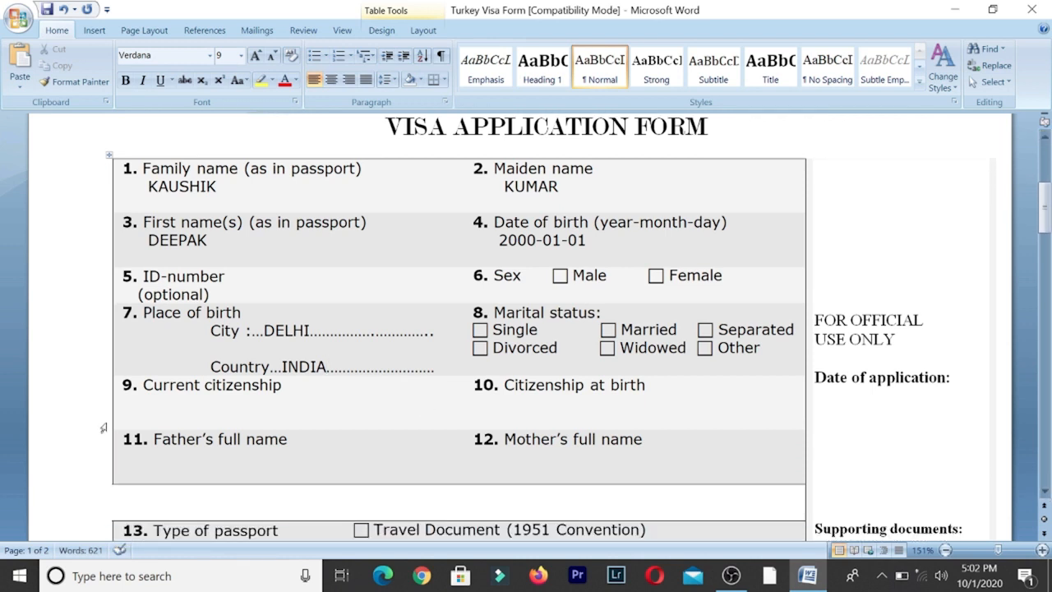
left_click(143, 401)
type("INDIAN")
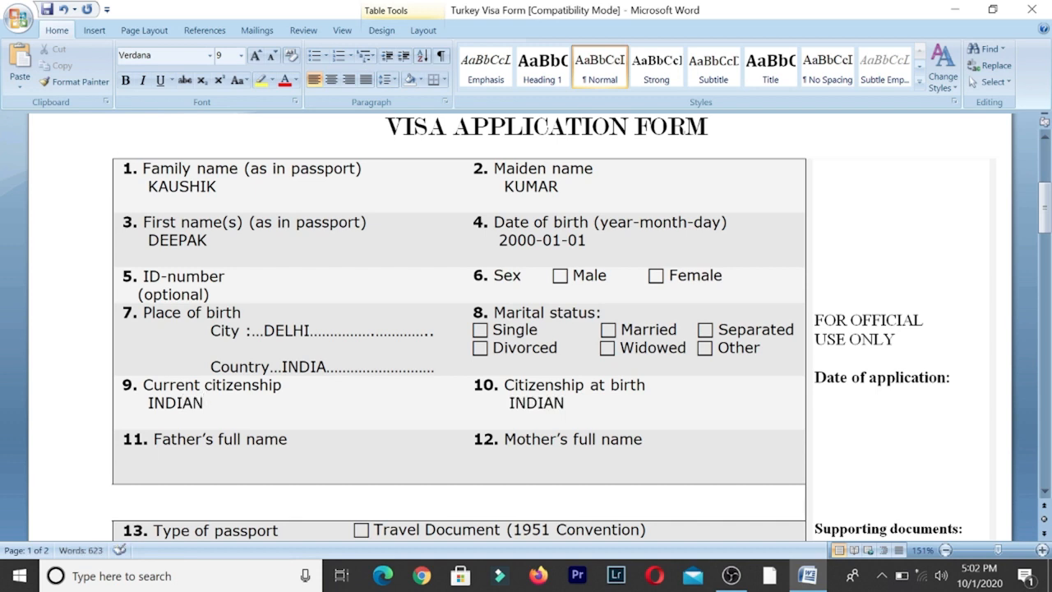
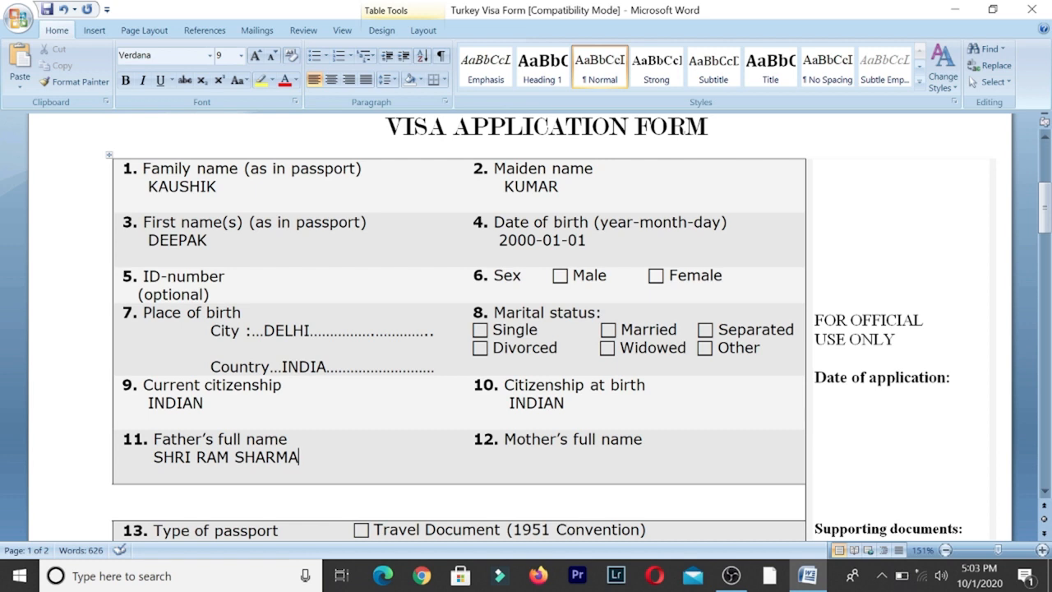
- Enter the father's full name and the mother's full name
key("Tab")
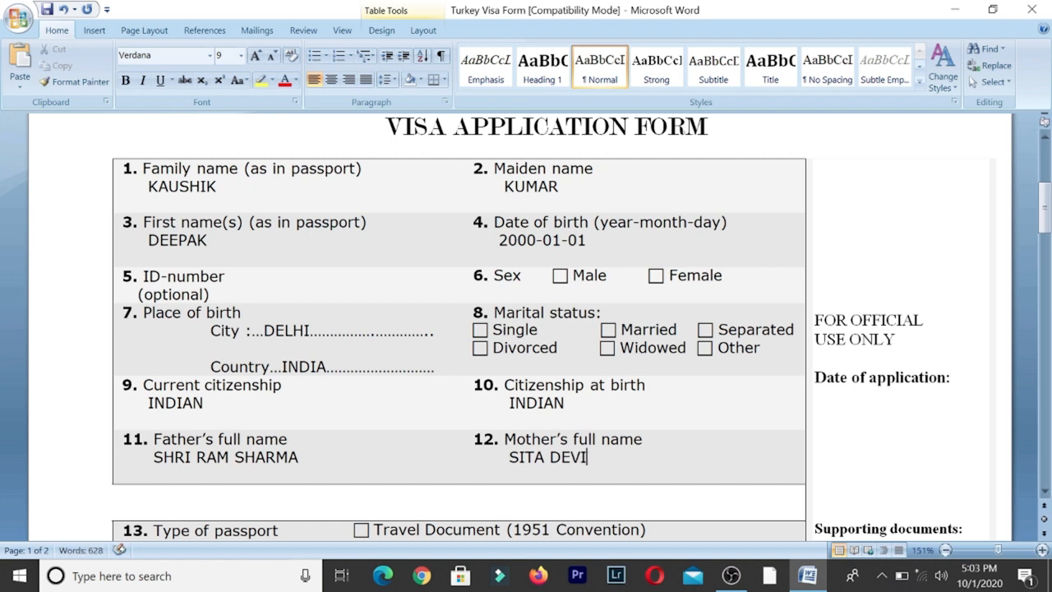
left_click(1045, 491)
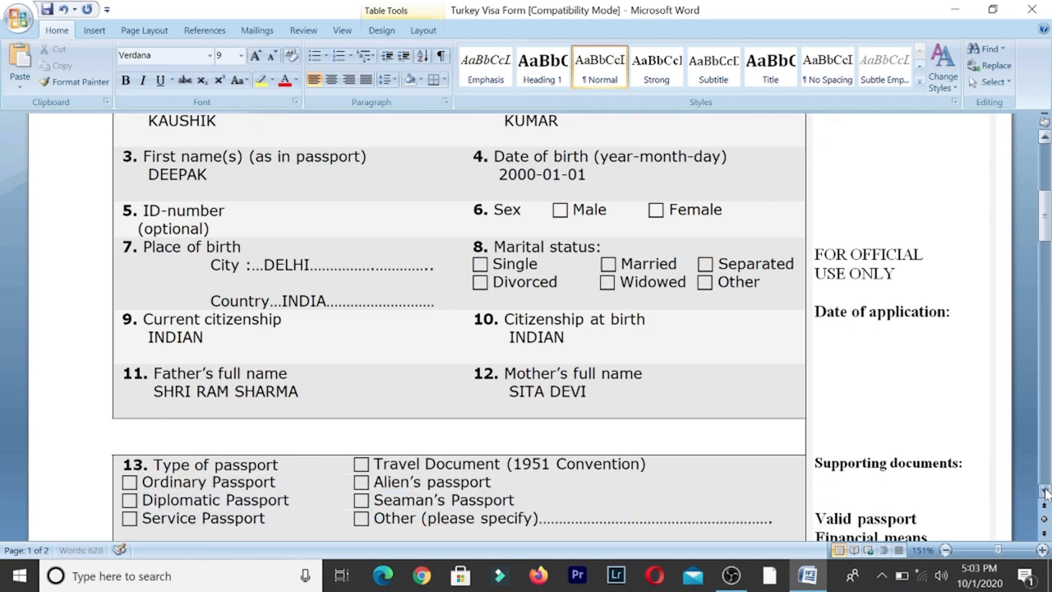
- Enter the passport number and validity 01/01/2000 TILL 31/12/2020
left_click(1046, 492)
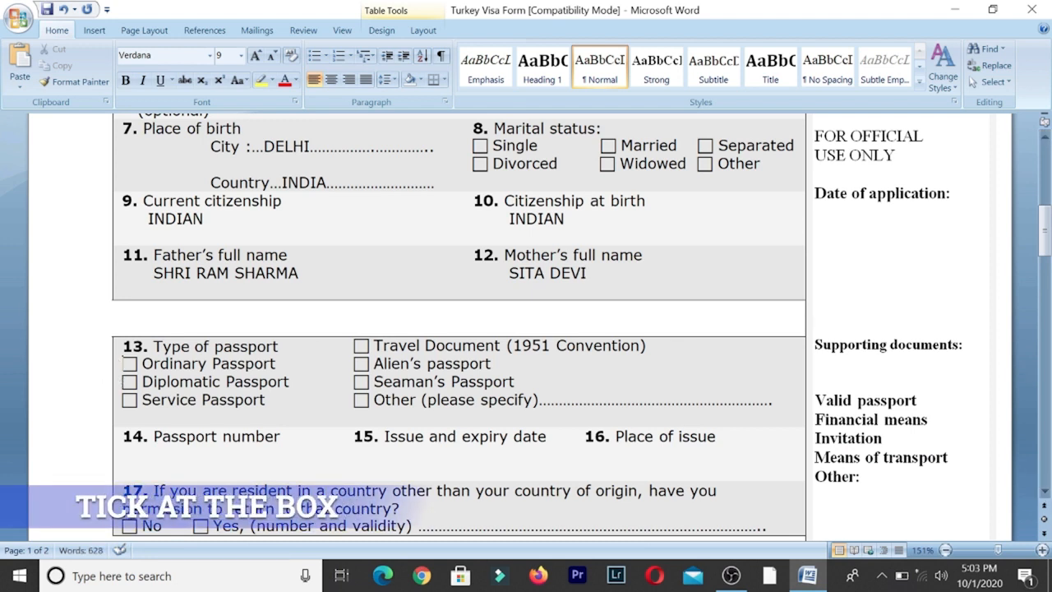
left_click(120, 363)
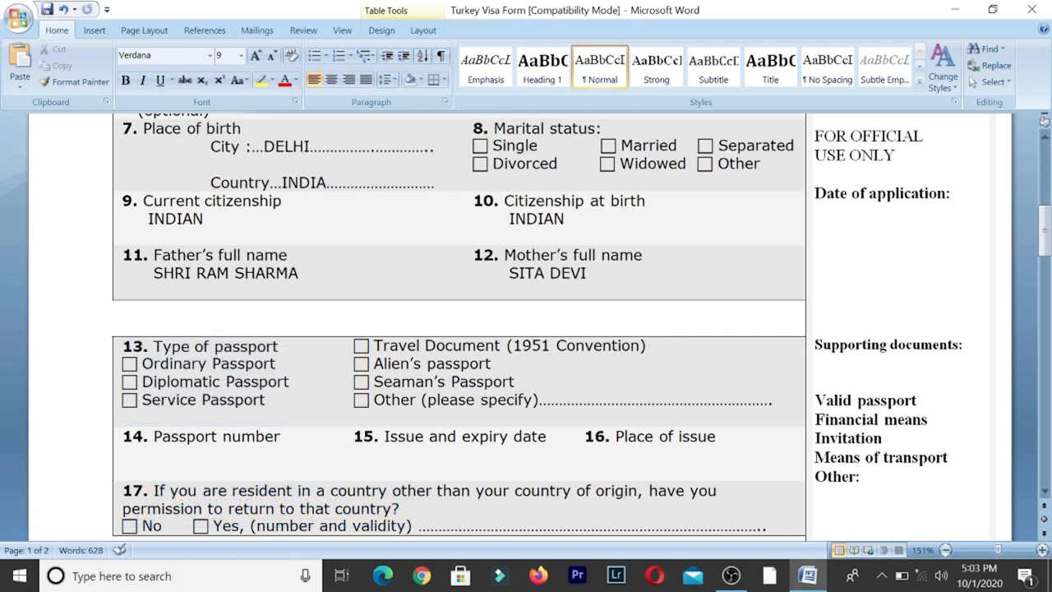
type("A1234567")
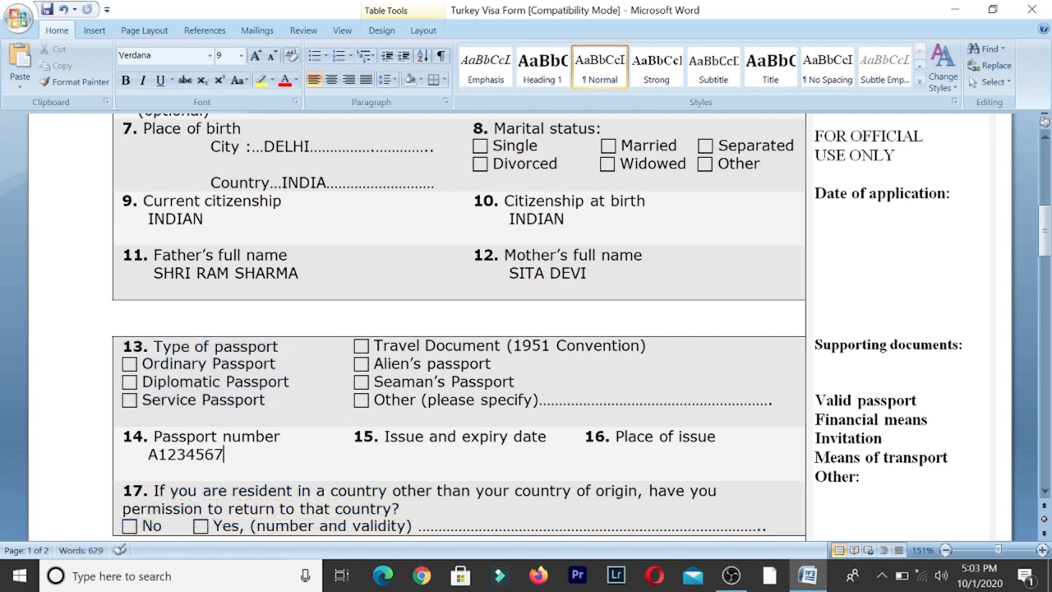
left_click(354, 454)
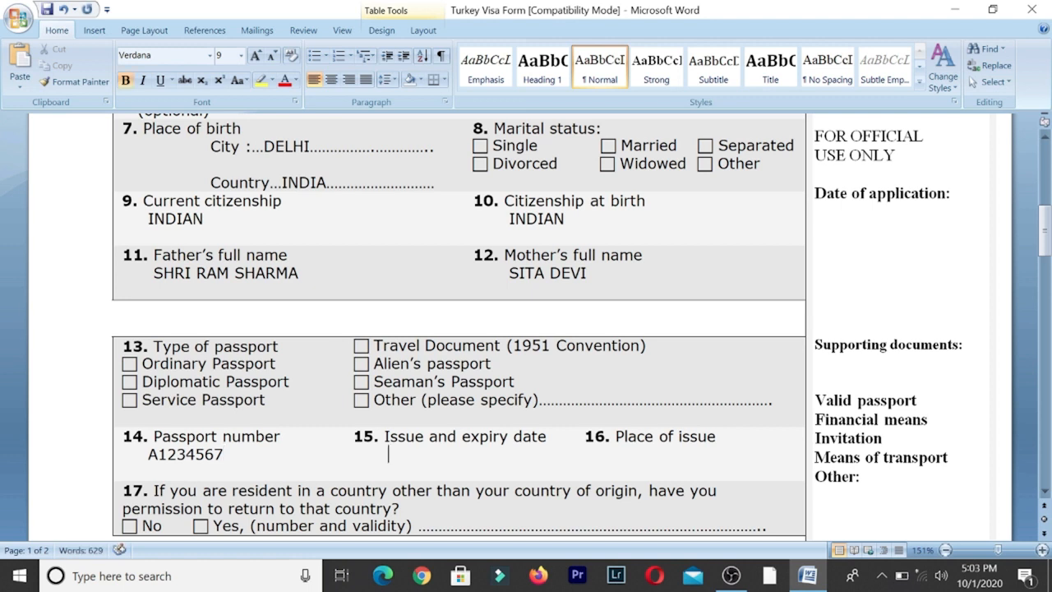
type("01/01/")
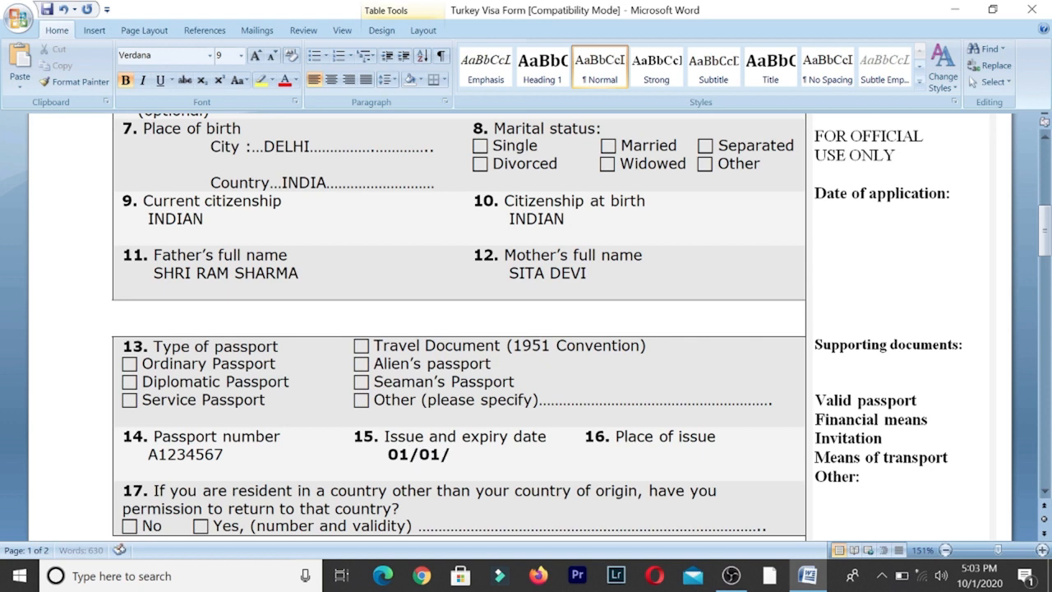
type("2000")
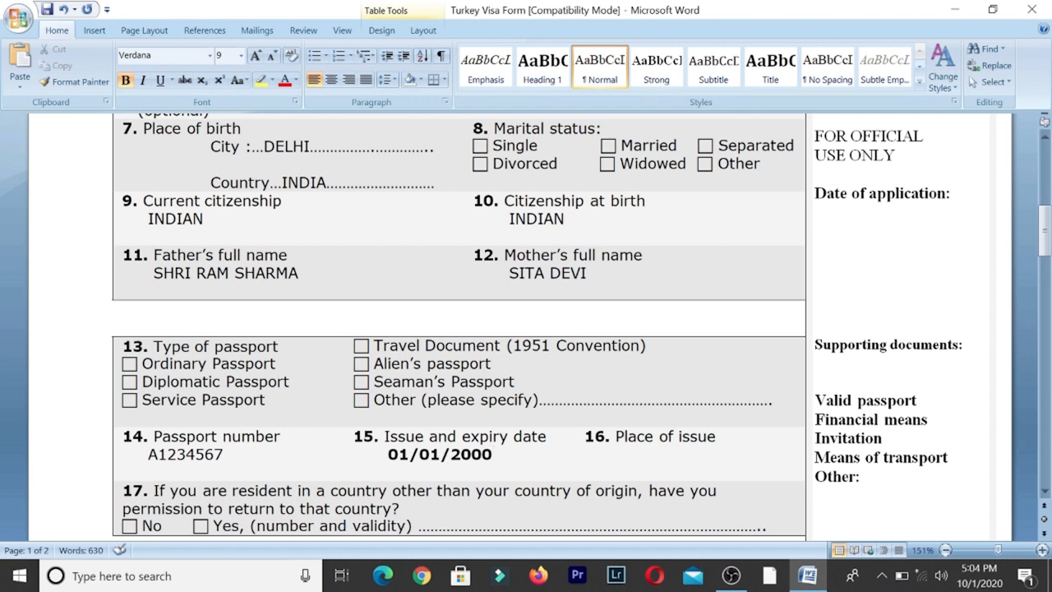
type(" TILL 31/12/2")
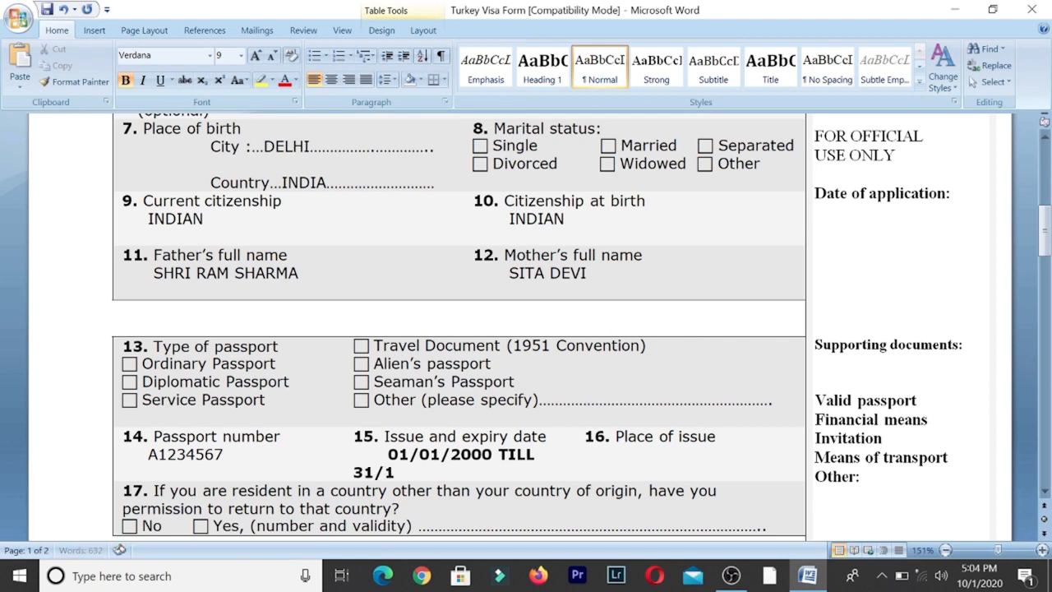
type("020")
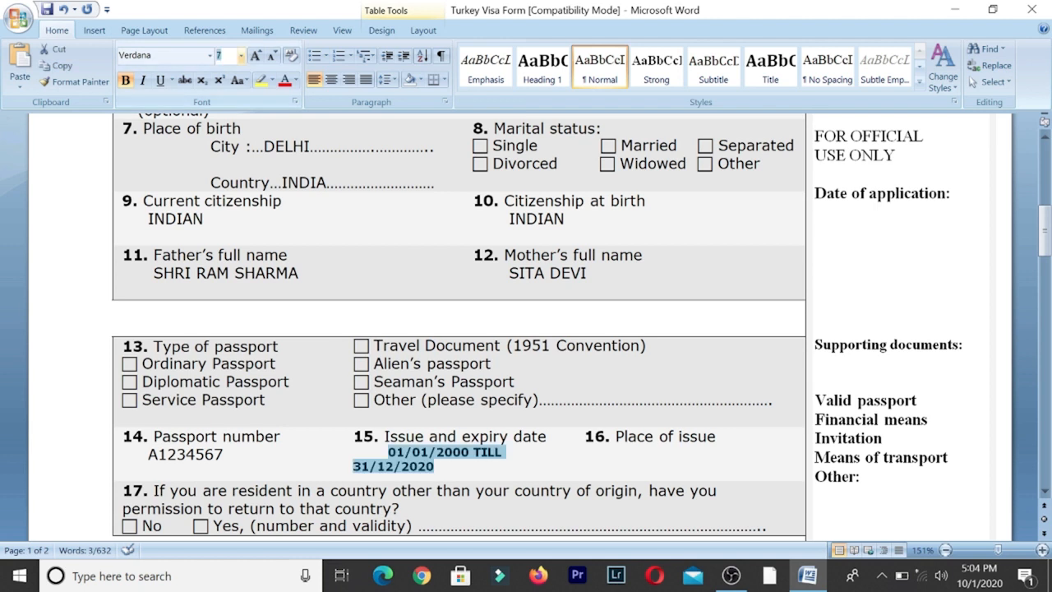
- Shrink the validity dates to font size 6 and enter DELHI as place of issue
type("6")
key("Return")
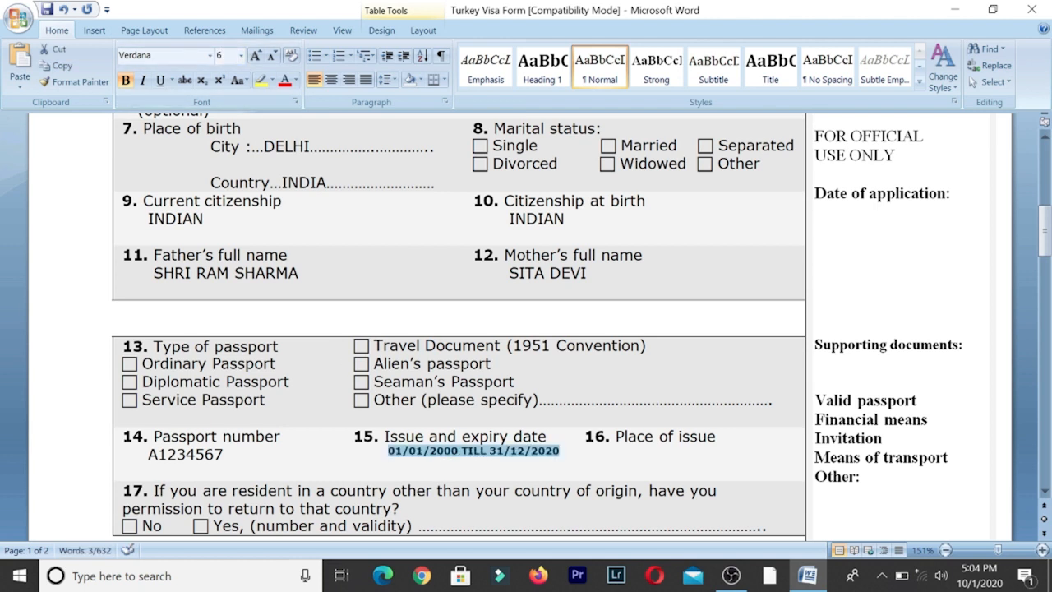
left_click(519, 460)
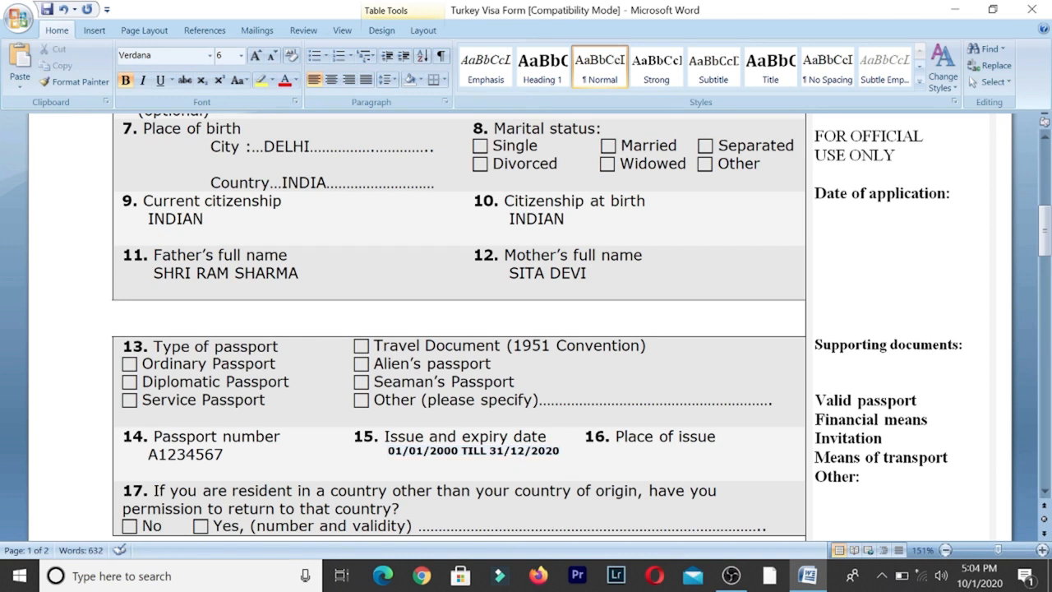
left_click(585, 453)
type("DELHI")
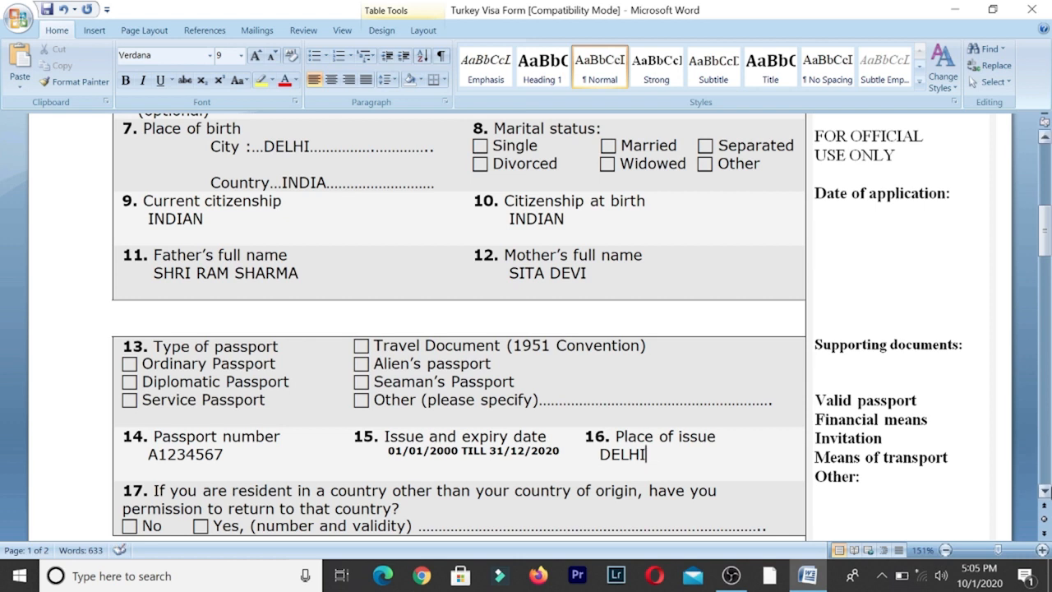
- Answer NO on the blank line under question 17
left_click(1044, 491)
left_click(1044, 491)
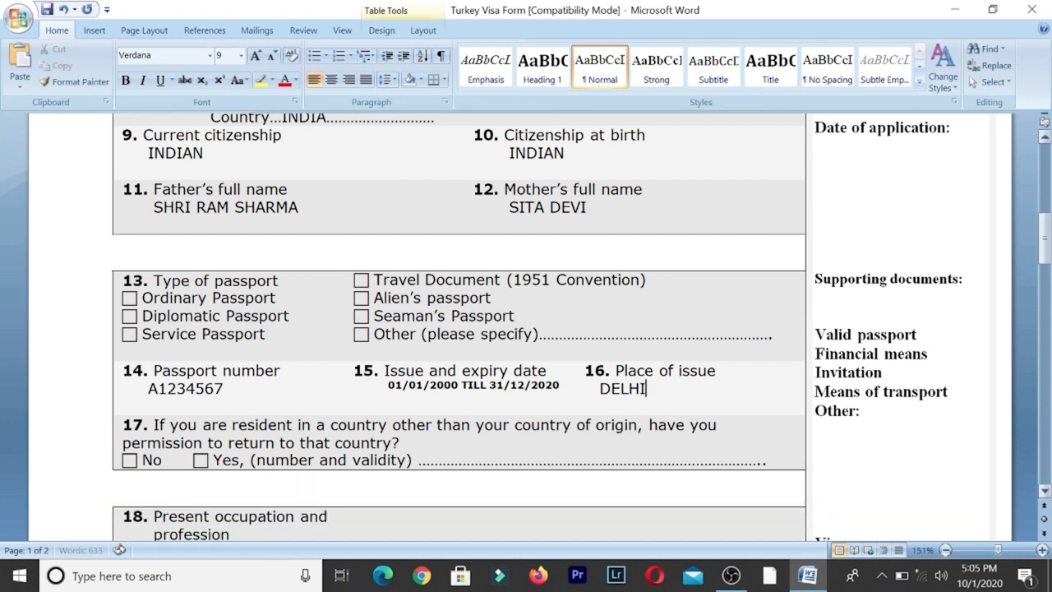
left_click(126, 460)
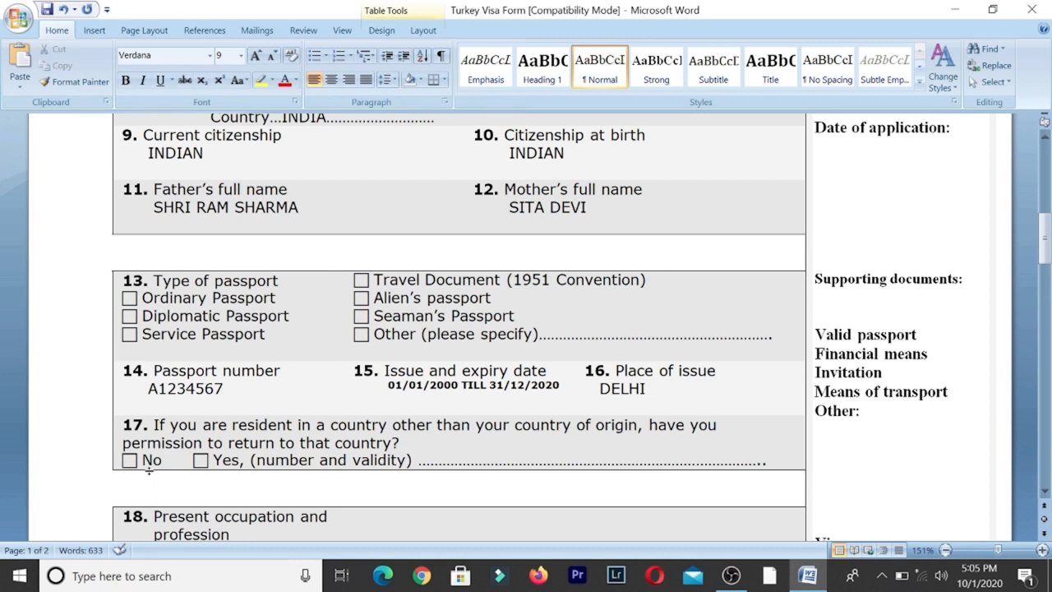
left_click(123, 479)
type("NO")
- Enter BUSINESS/SALARIED and ABC COMPANY in the occupation field 18
left_click(1044, 490)
scroll(1045, 491, "down", 3)
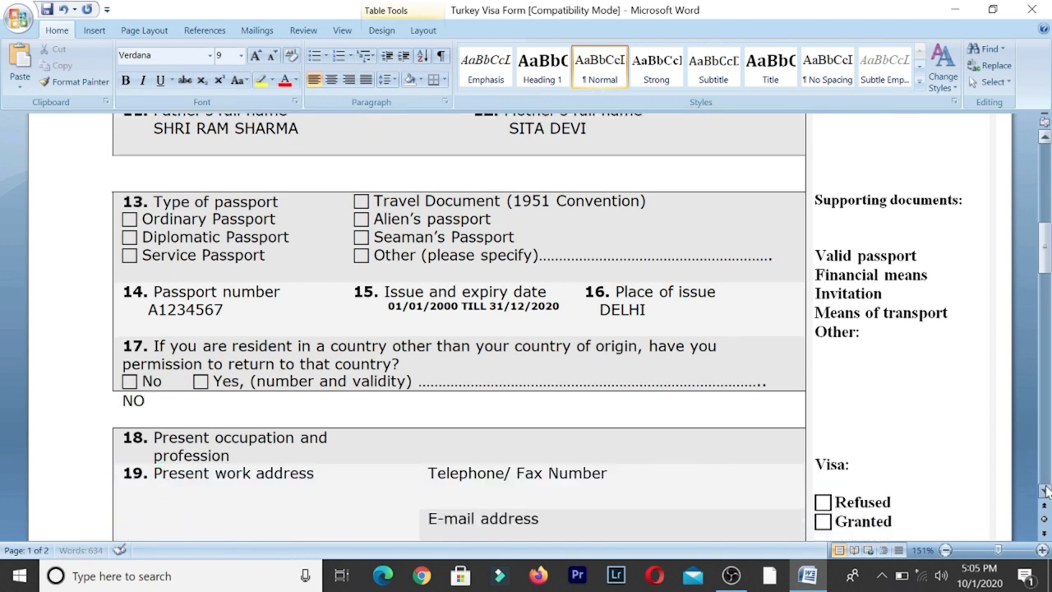
type("BUS")
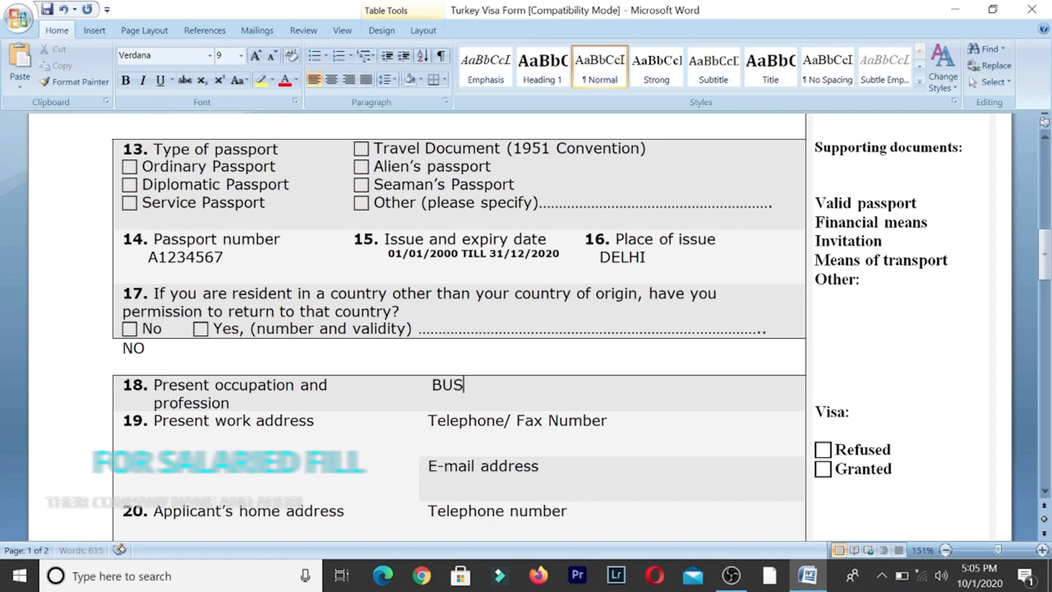
type("INESS")
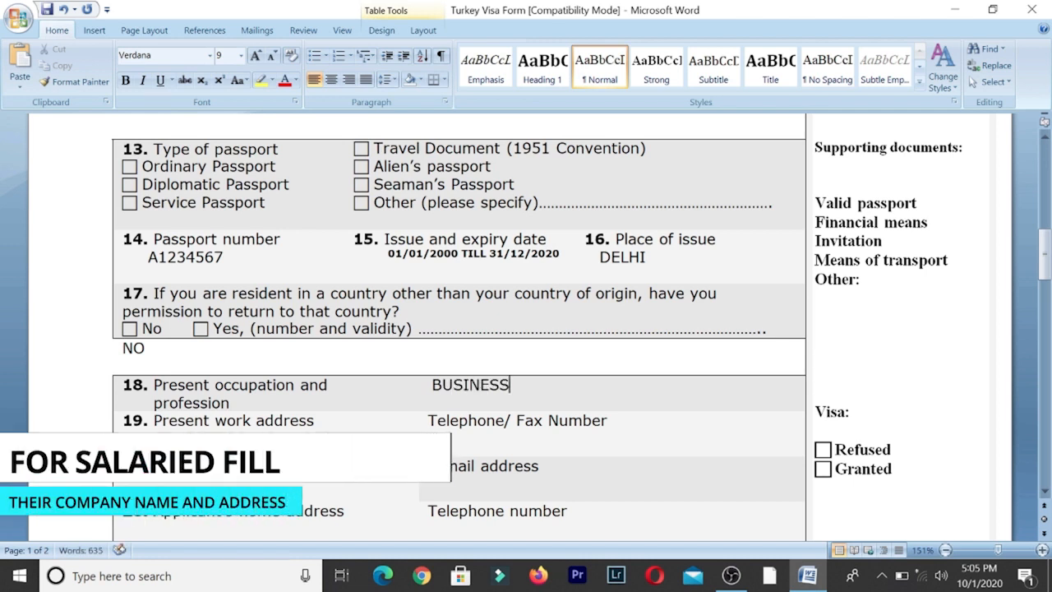
type("/")
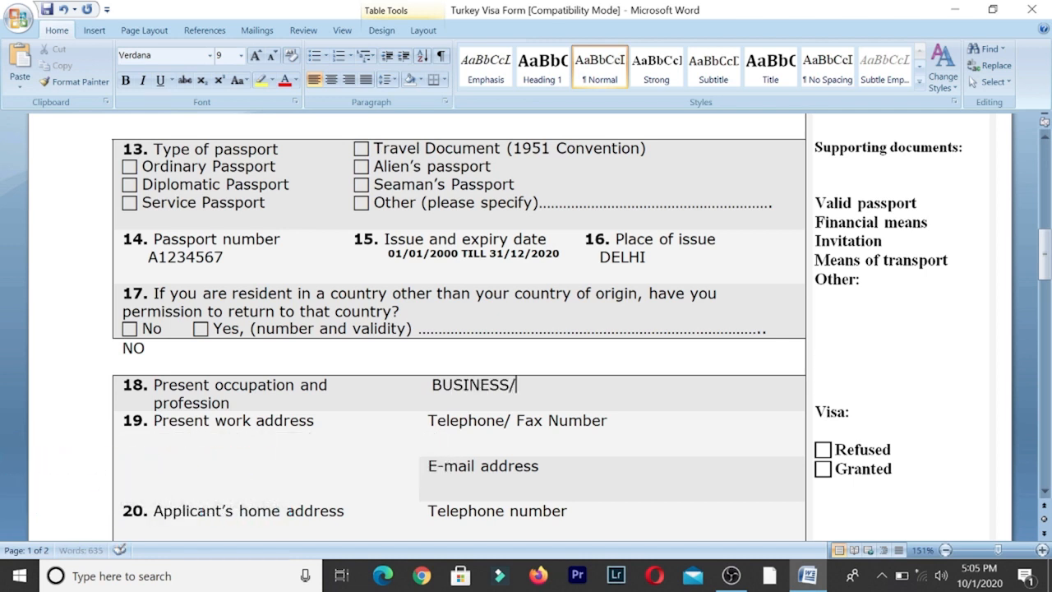
type("SALARIED")
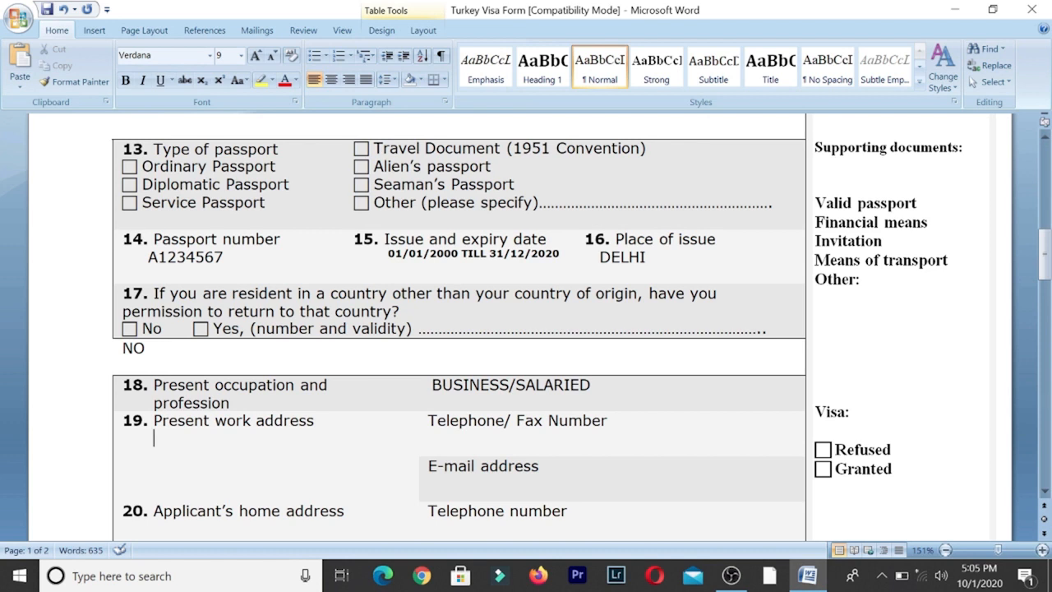
type("ABC COM")
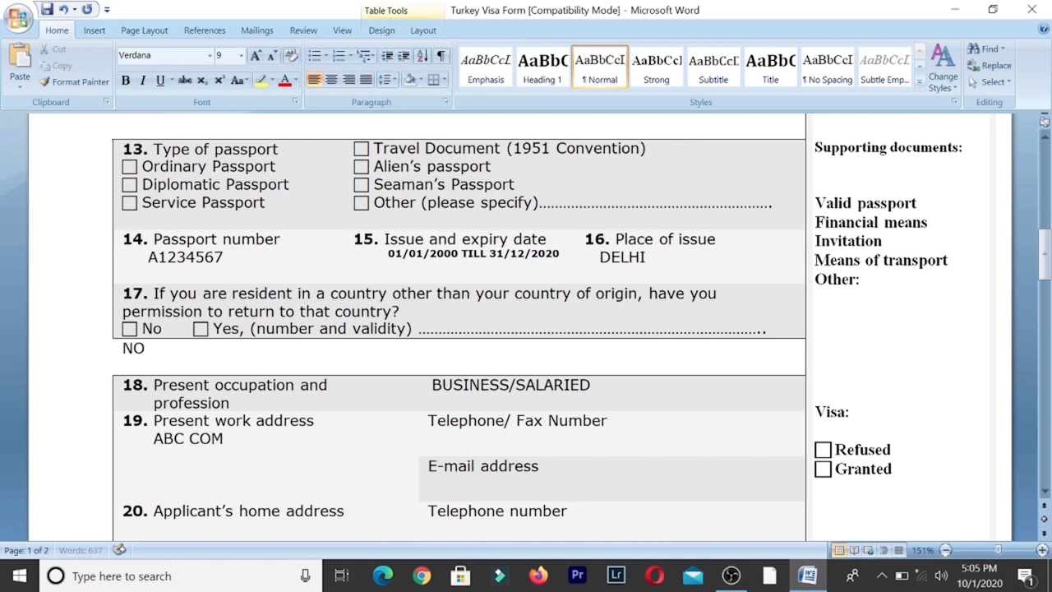
type("PANY")
- Type the office's work address over three lines in field 19, then its telephone/fax number
key("Return")
type("H")
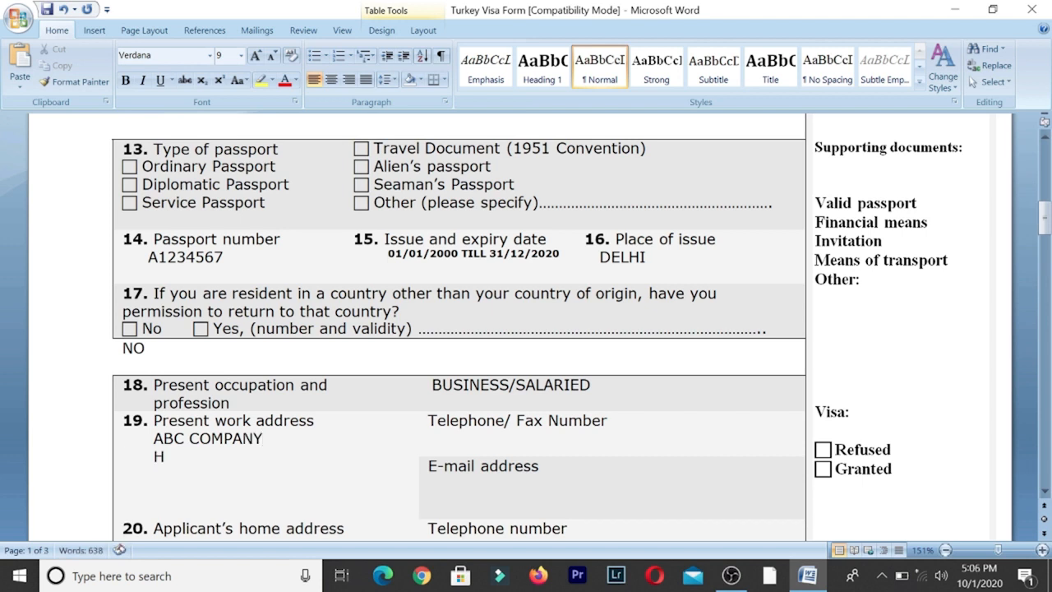
key("BackSpace")
type("OFFICE")
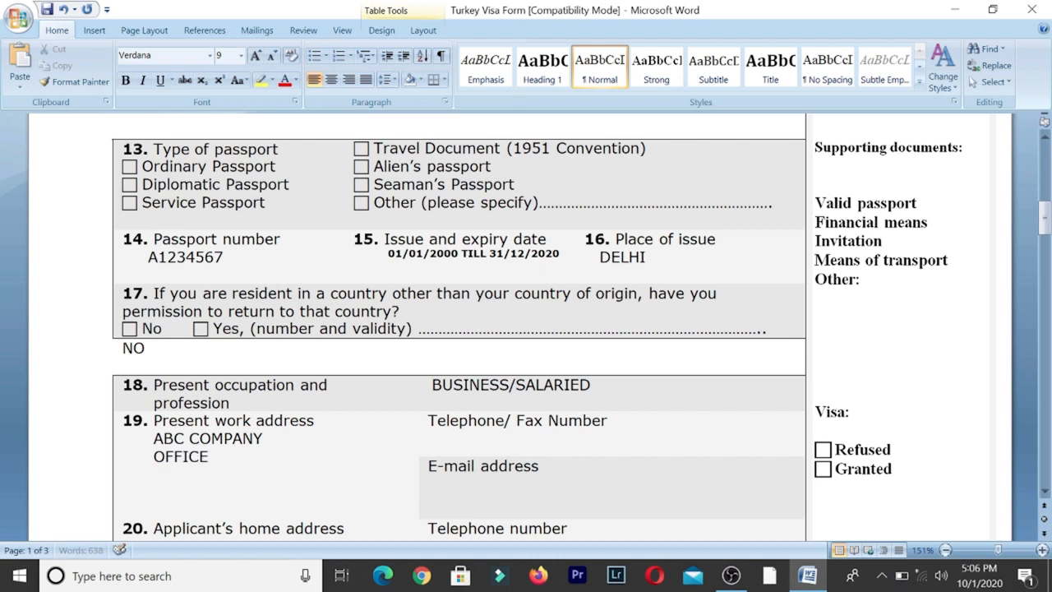
type(" NO-1,")
key("Return")
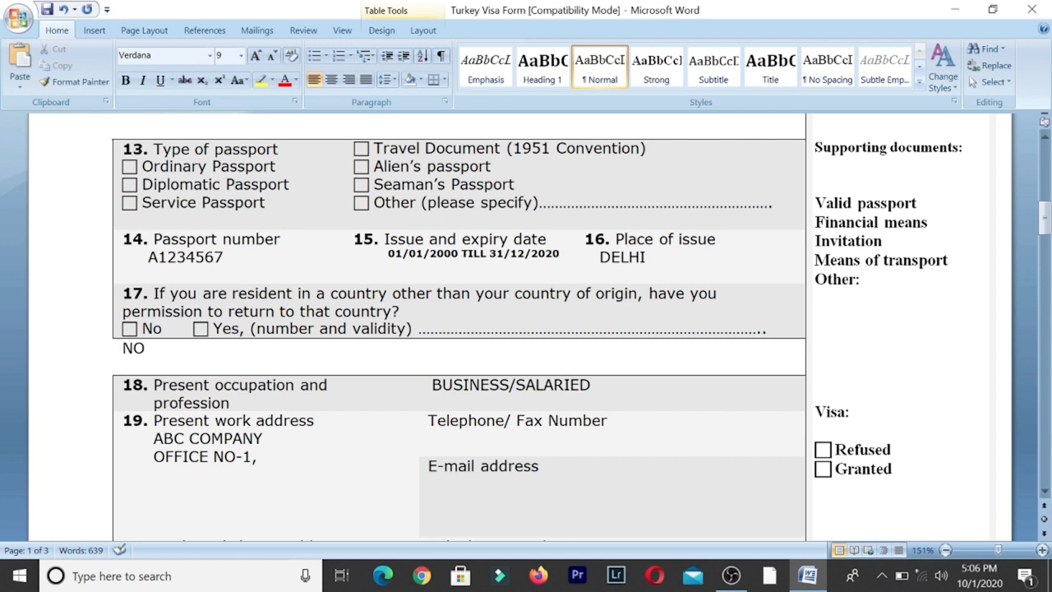
type("ABC COLONY")
key("Return")
type("DELHI-110")
type("001")
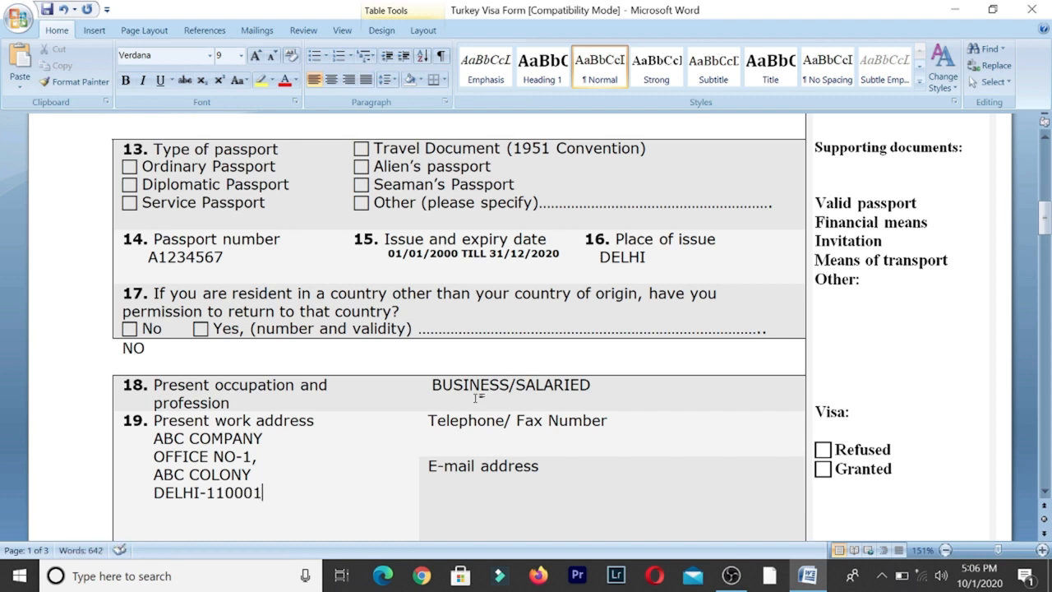
type("011-1")
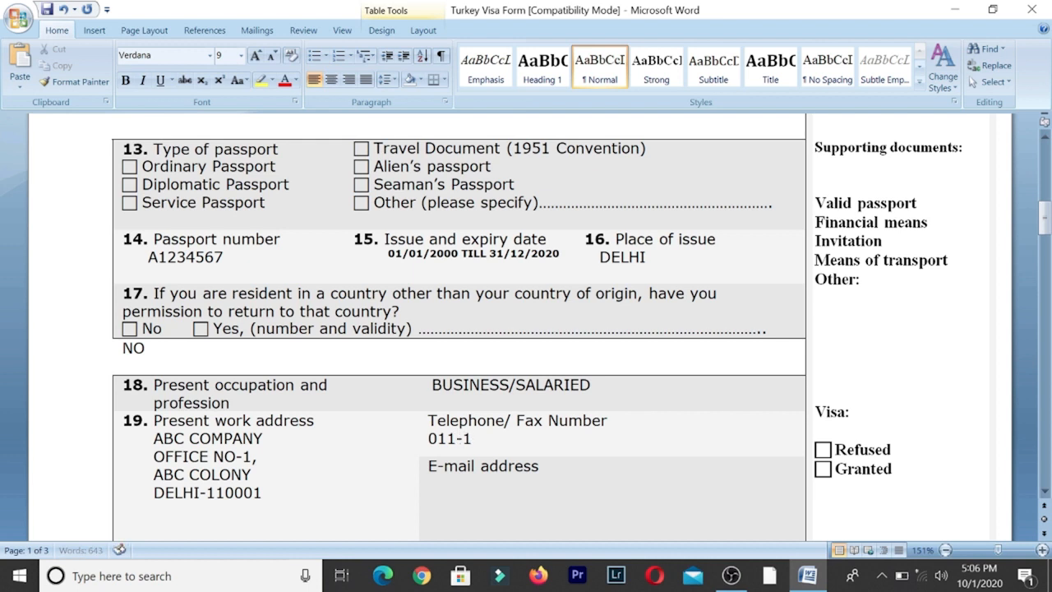
type("2345678")
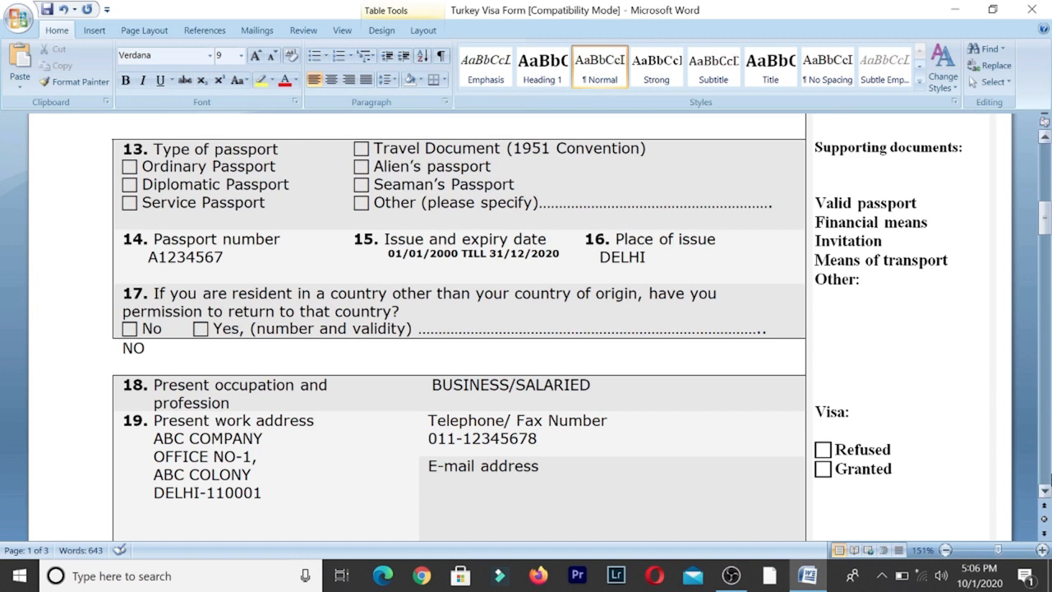
left_click(1045, 491)
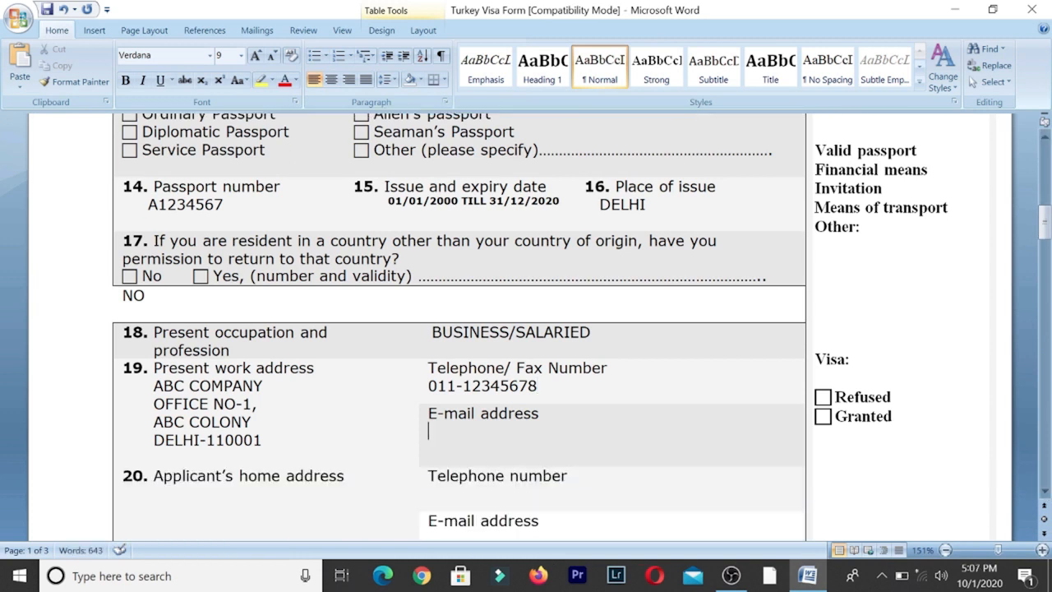
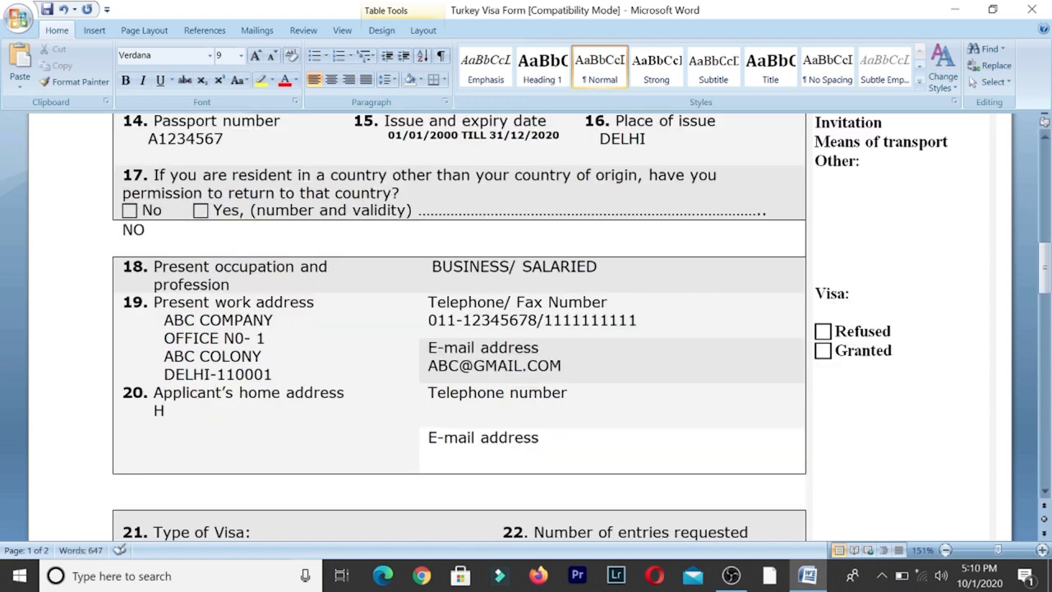
- Add the work e-mail and the applicant's two-line home address in field 20
type("NO- 1,")
type("ABC NAGAR")
key("Return")
type("DELHI")
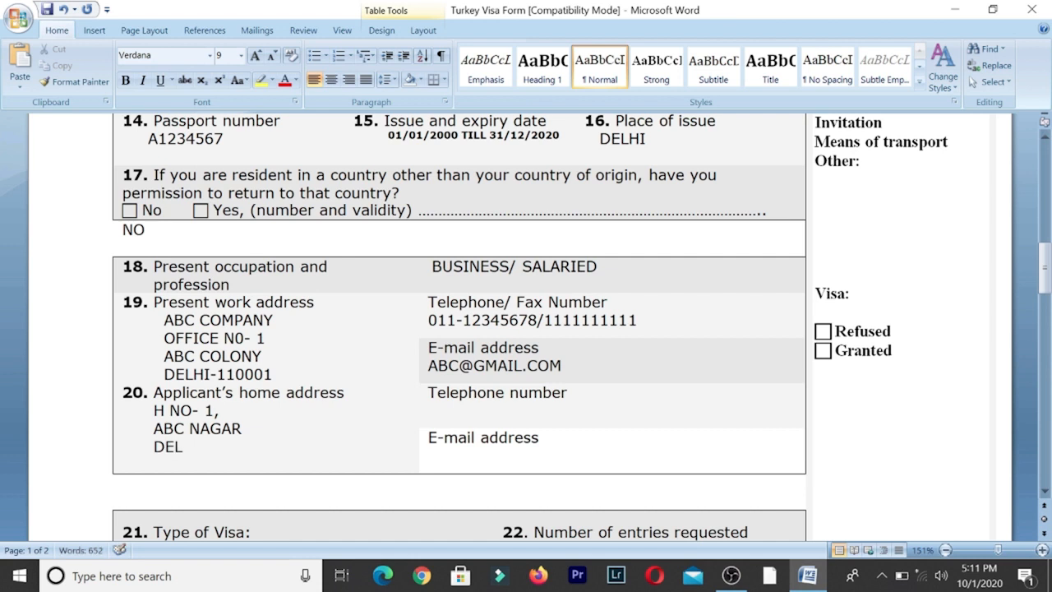
type("-110001")
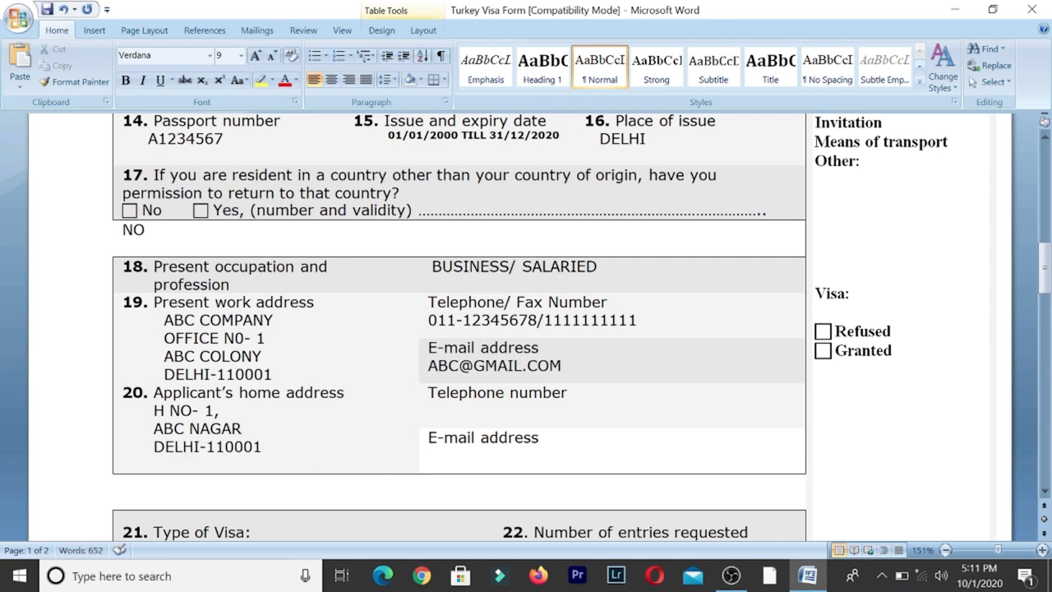
- Enter the home telephone number and complete the home e-mail address
left_click(429, 411)
type("1111111111")
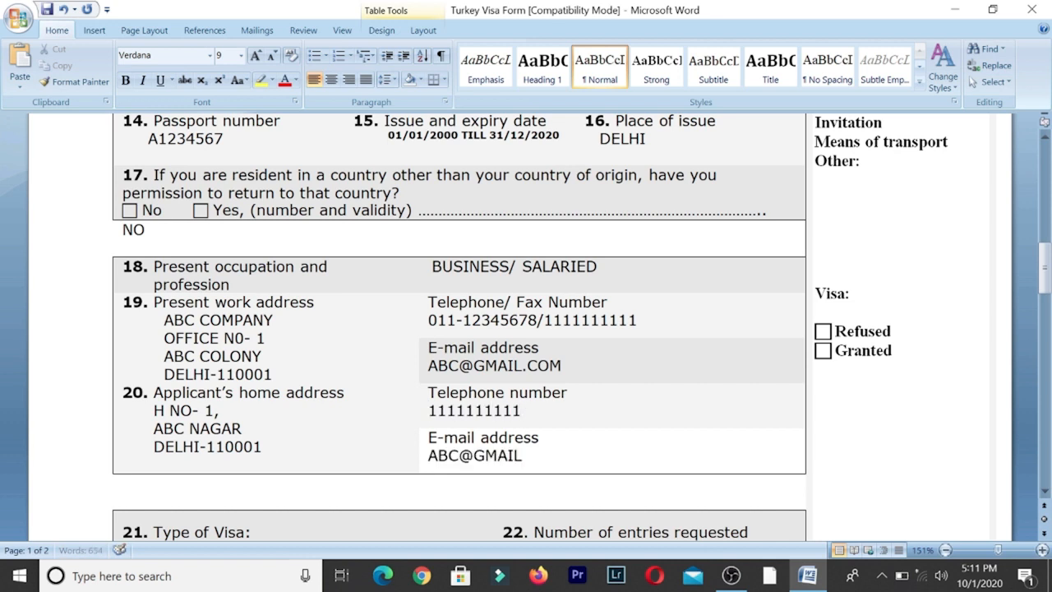
type(".COM")
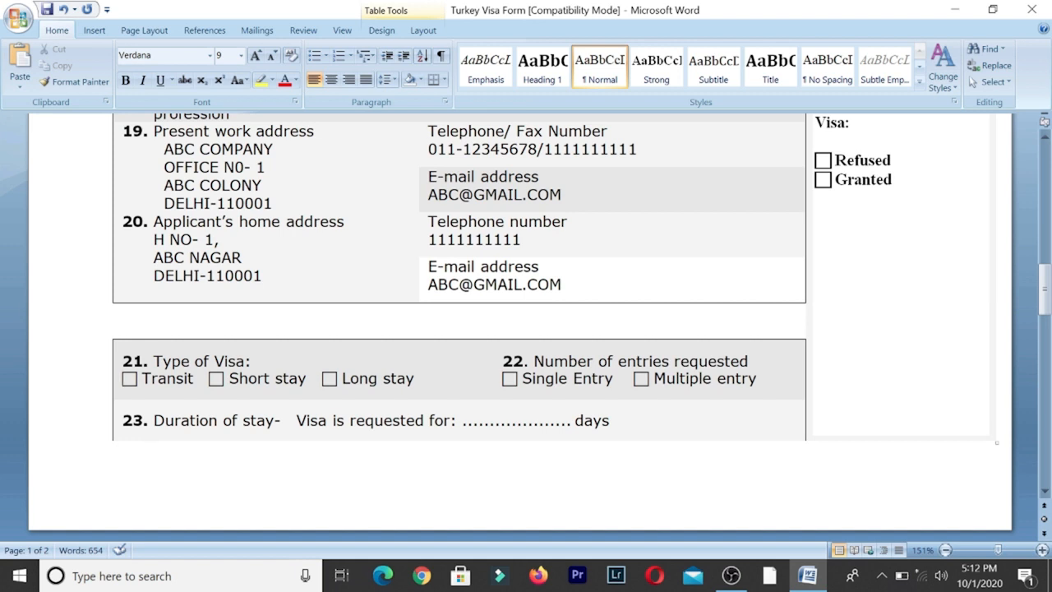
- Request a 10-day stay in item 23 and answer NO to items 24 and 25
left_click(485, 420)
type("10")
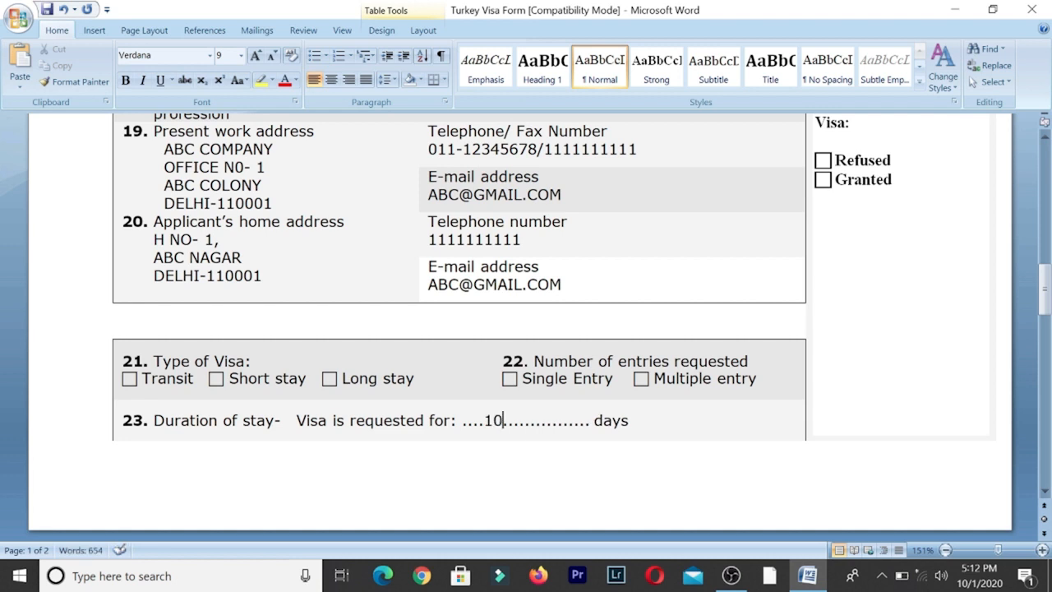
scroll(1046, 491, "down", 5)
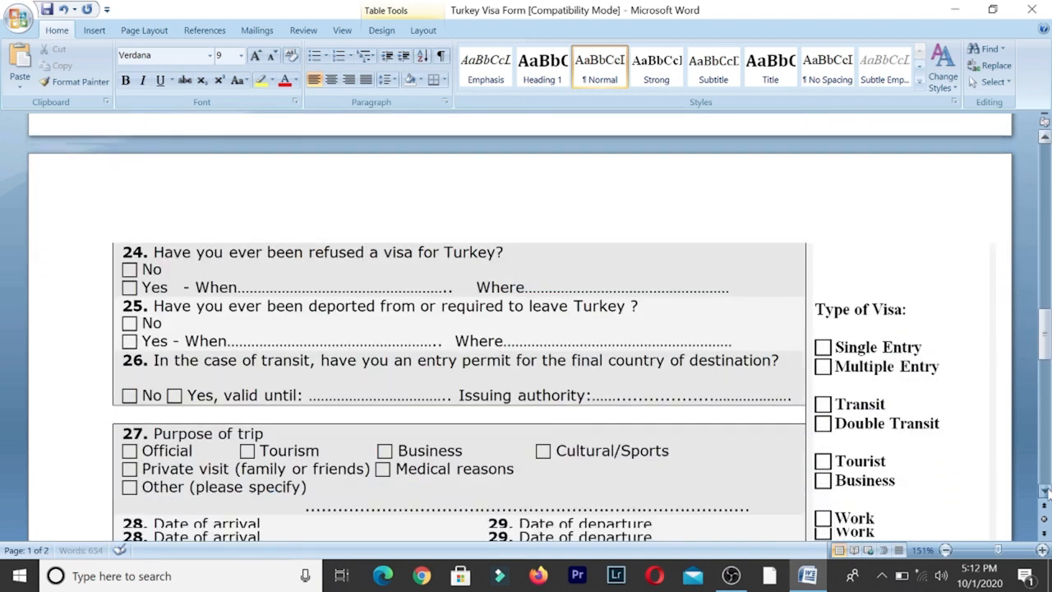
left_click(1047, 490)
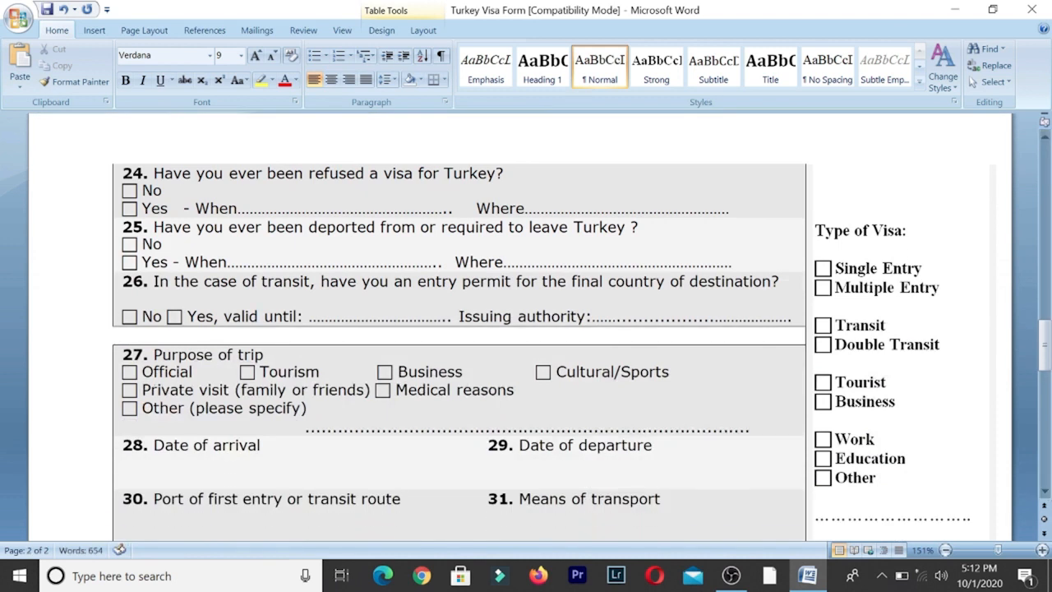
type("NO")
left_click(163, 244)
type("NO")
left_click(138, 317)
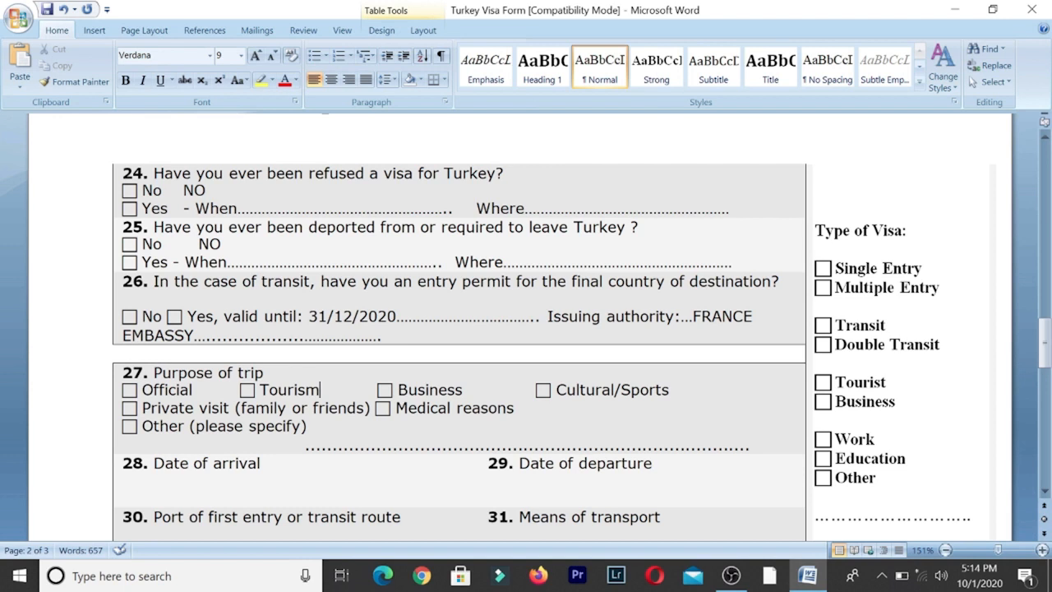
- Fill in arrival 10/10/2020, departure 19/10/2020 and means of transport AIR TRANSPORT
key("shift+Left")
key("shift+Left")
key("shift+Left")
key("shift+Left")
key("shift+Left")
key("shift+Left")
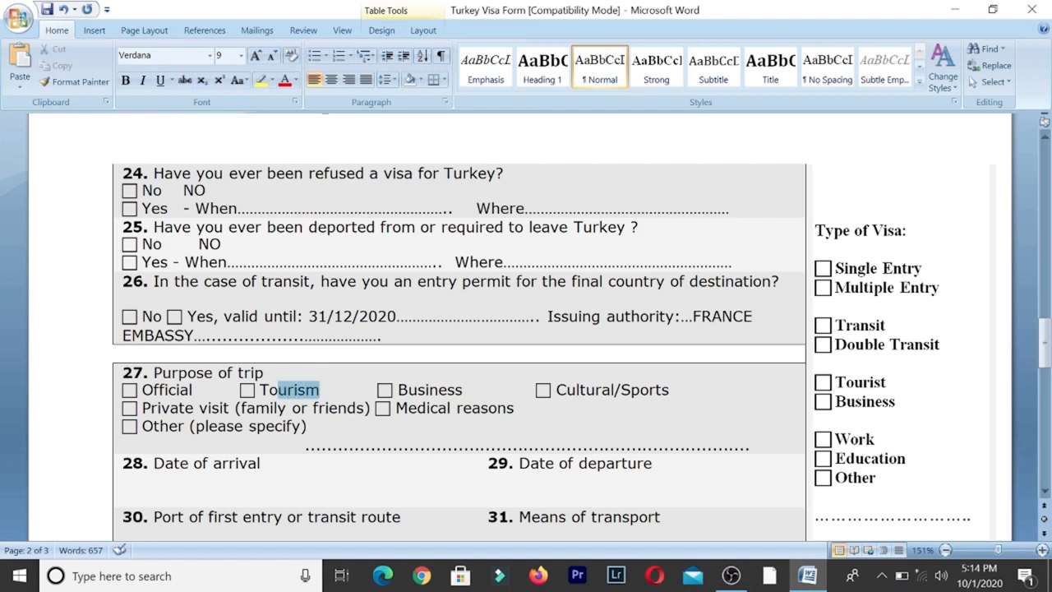
left_click_drag(269, 391, 254, 390)
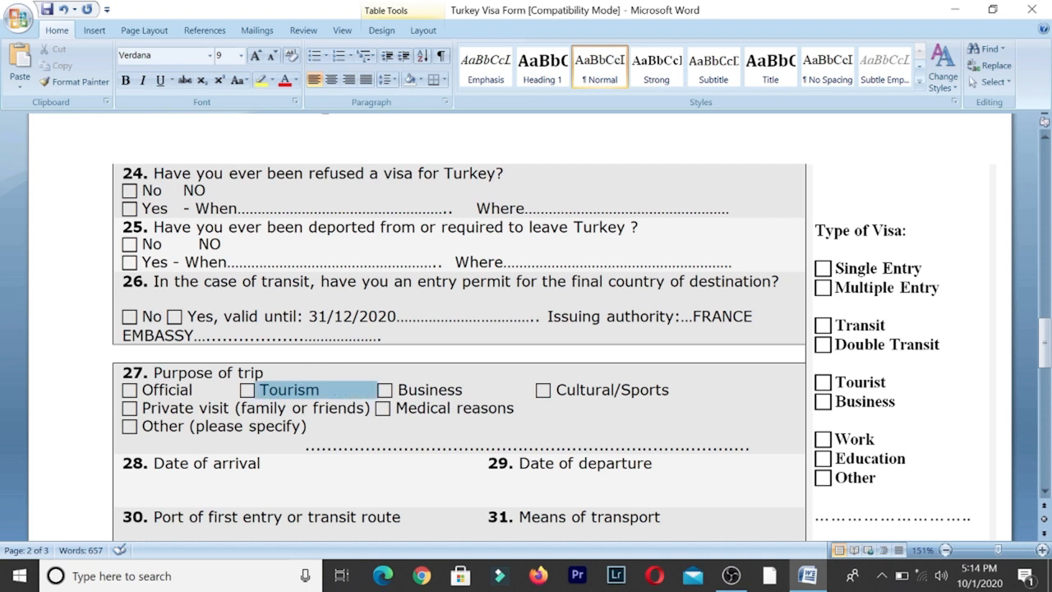
left_click_drag(254, 391, 253, 391)
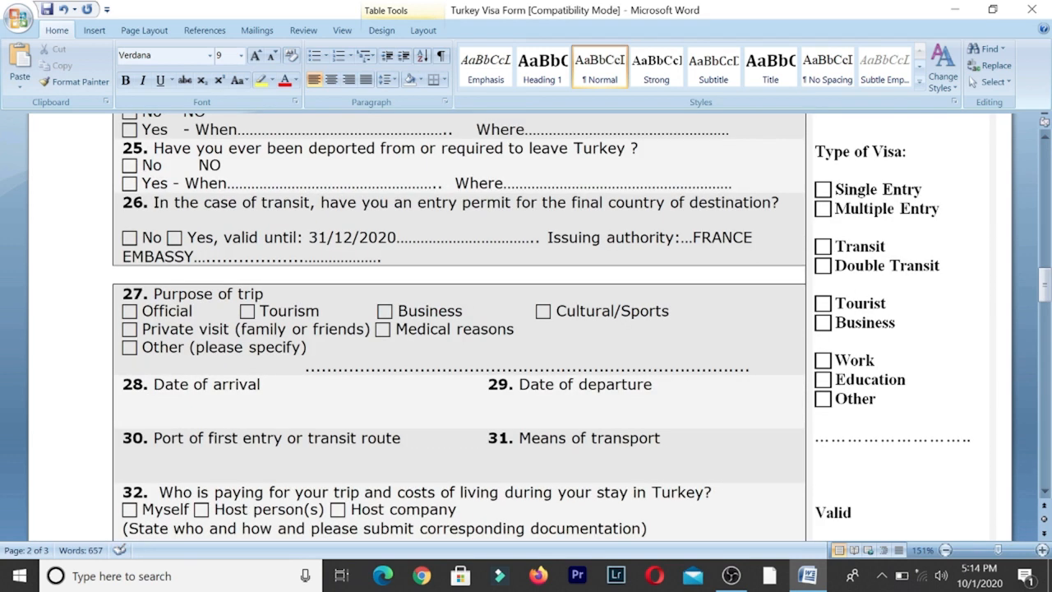
type("10/10/2020")
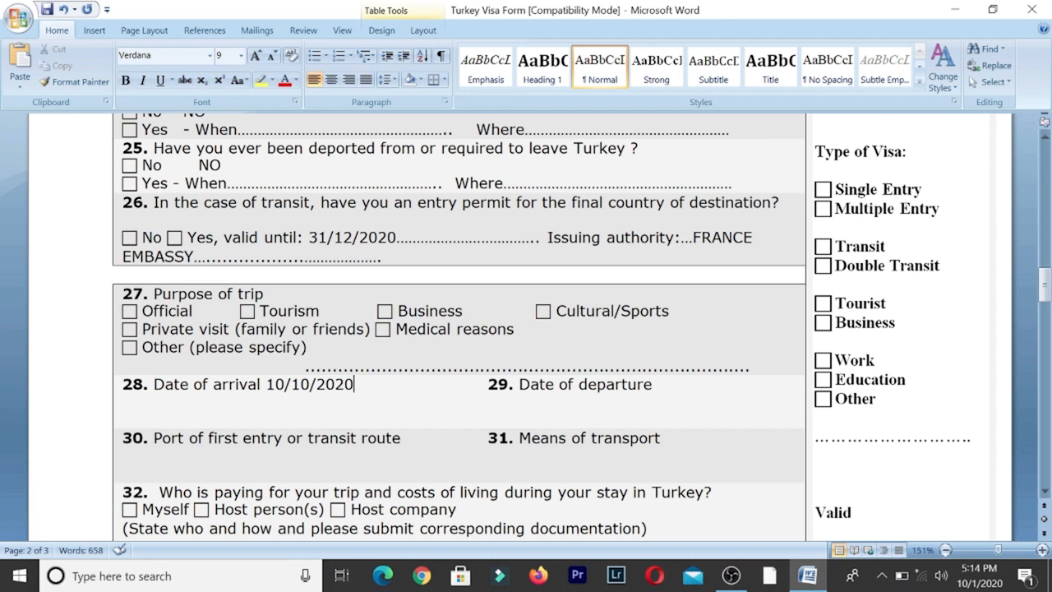
left_click(653, 384)
type("19/10/2020")
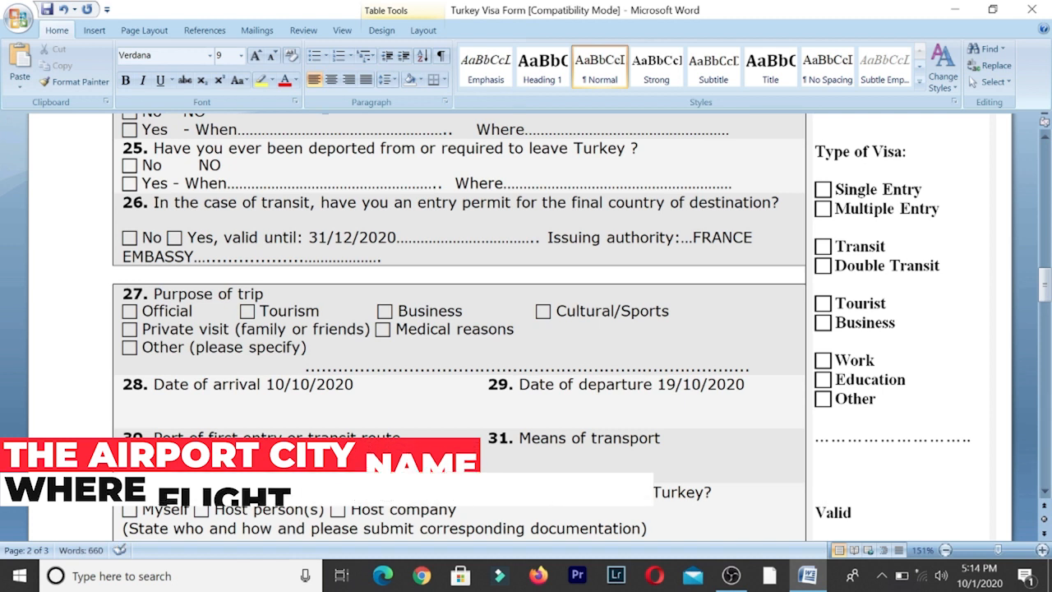
key("BackSpace")
type("AI")
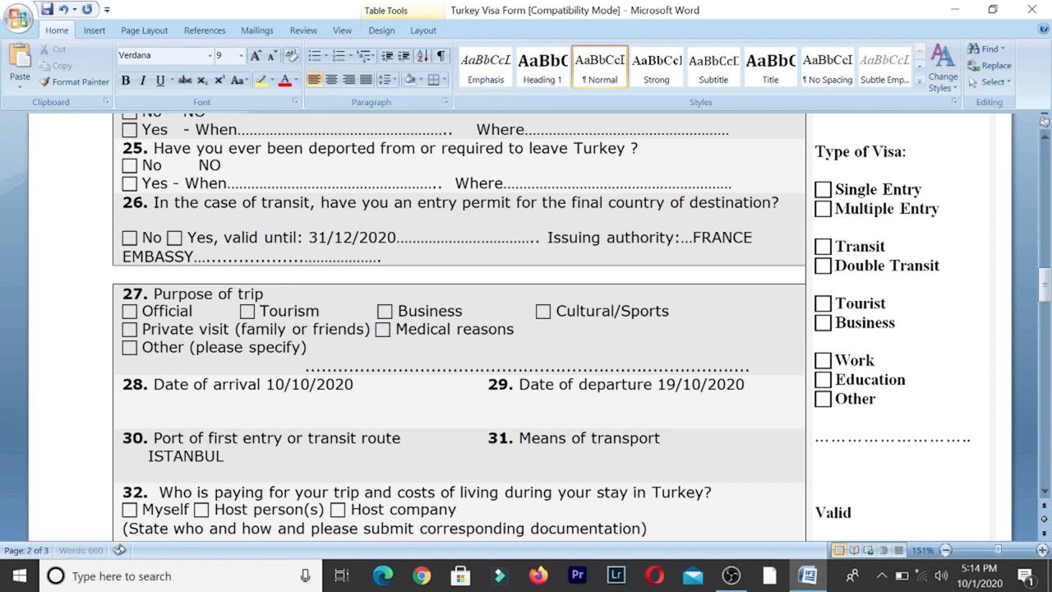
type("R TRANSPORT")
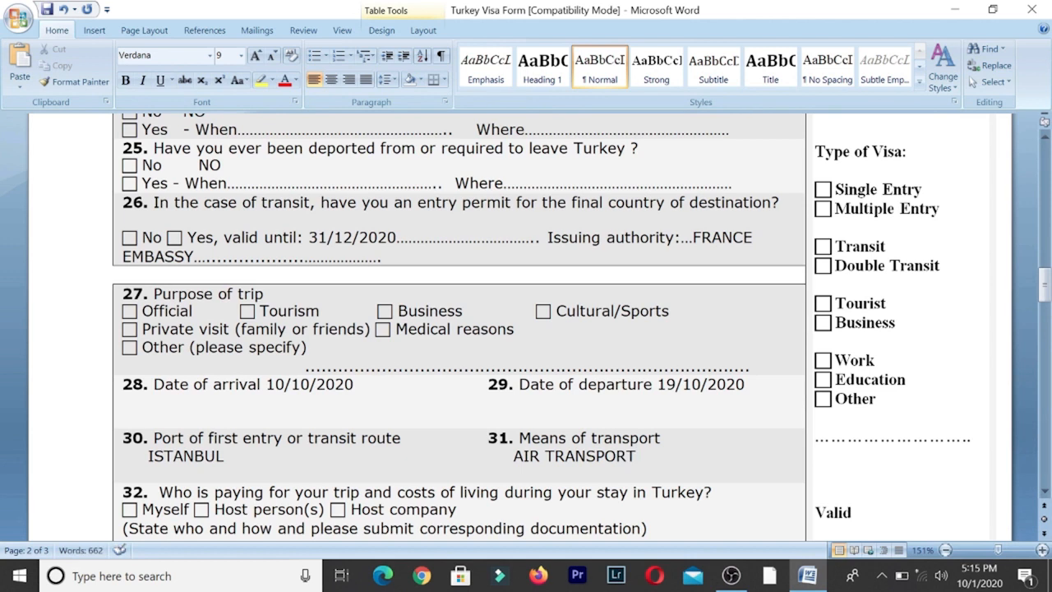
- Tick Myself as the payer of the trip in item 32
scroll(459, 329, "down", 2)
scroll(458, 329, "down", 4)
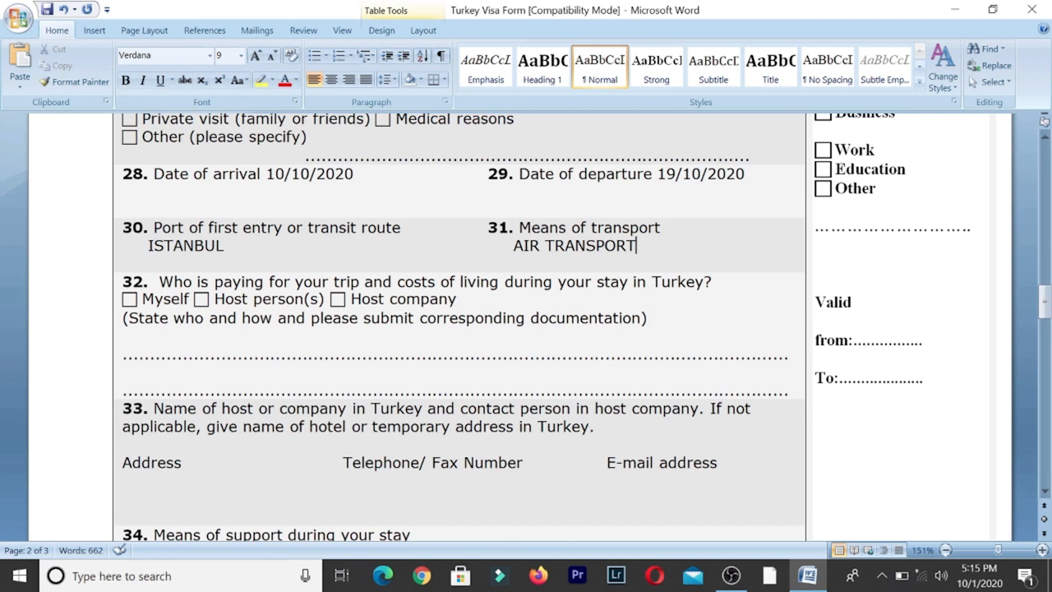
left_click(124, 299)
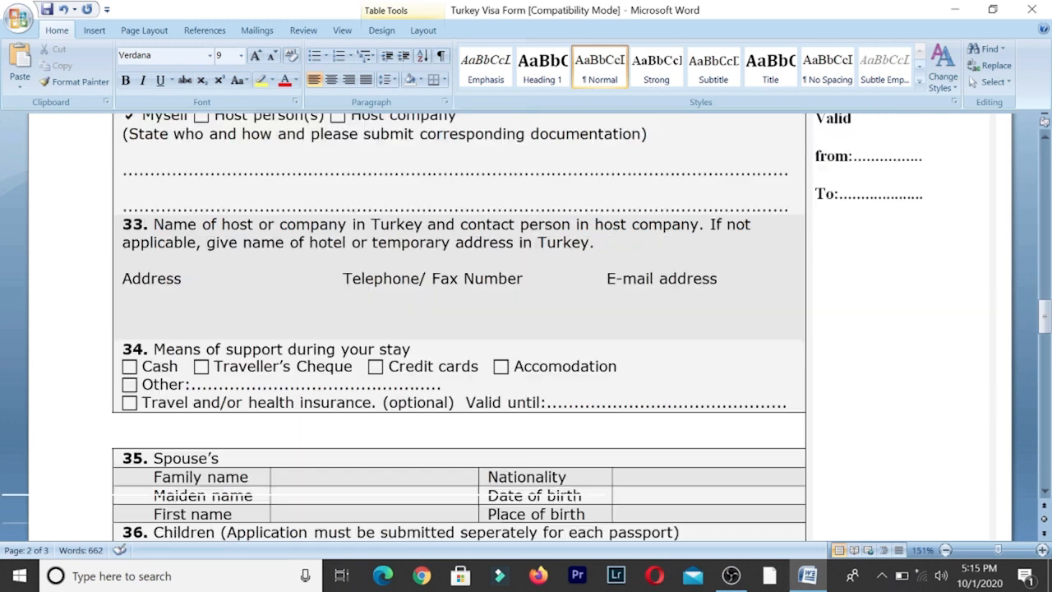
- Enter BEST HOTELS with its Istanbul address, telephone/fax number and e-mail in item 33
type("ST ")
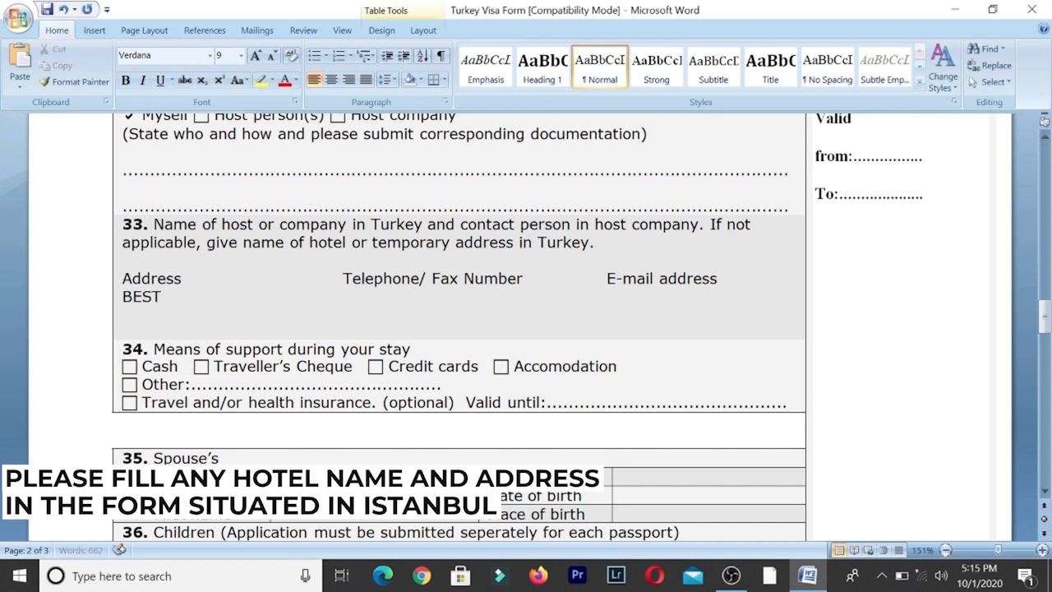
type("HOTELS ")
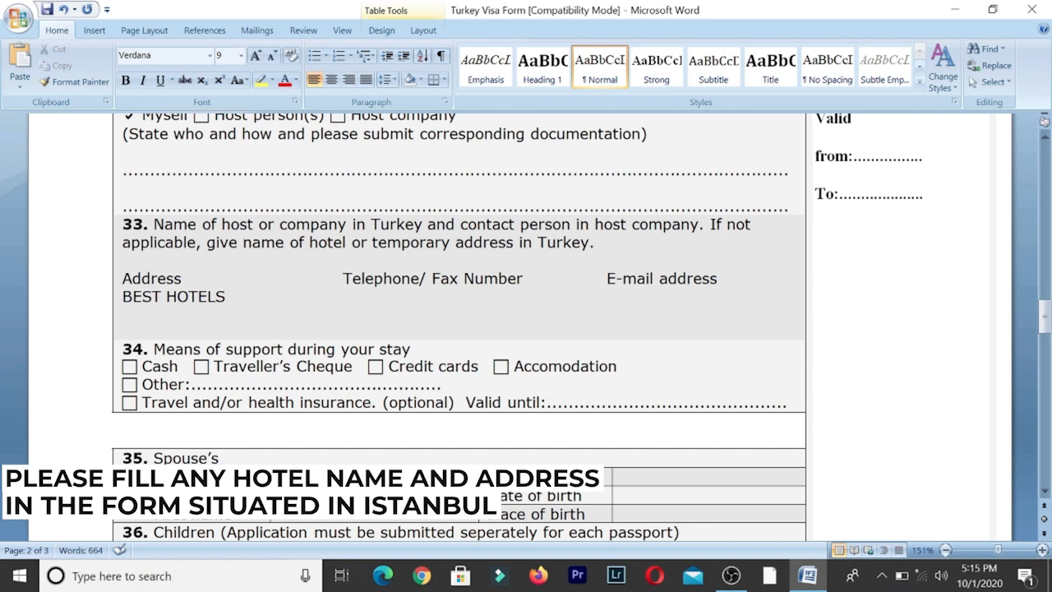
type("IS")
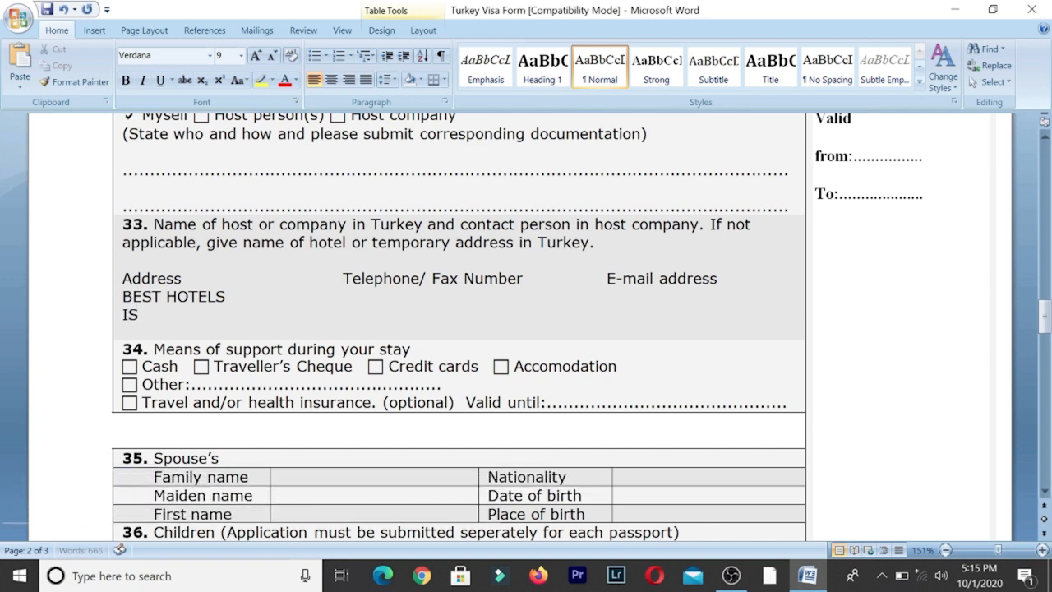
type("TANBU")
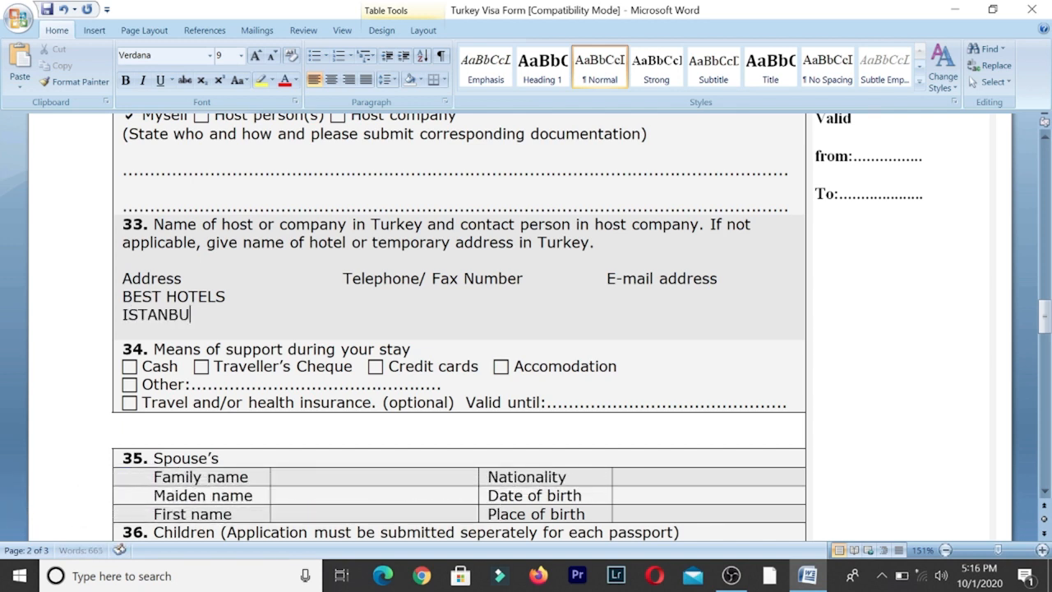
key("BackSpace")
key("BackSpace")
key("BackSpace")
key("BackSpace")
key("BackSpace")
key("BackSpace")
key("BackSpace")
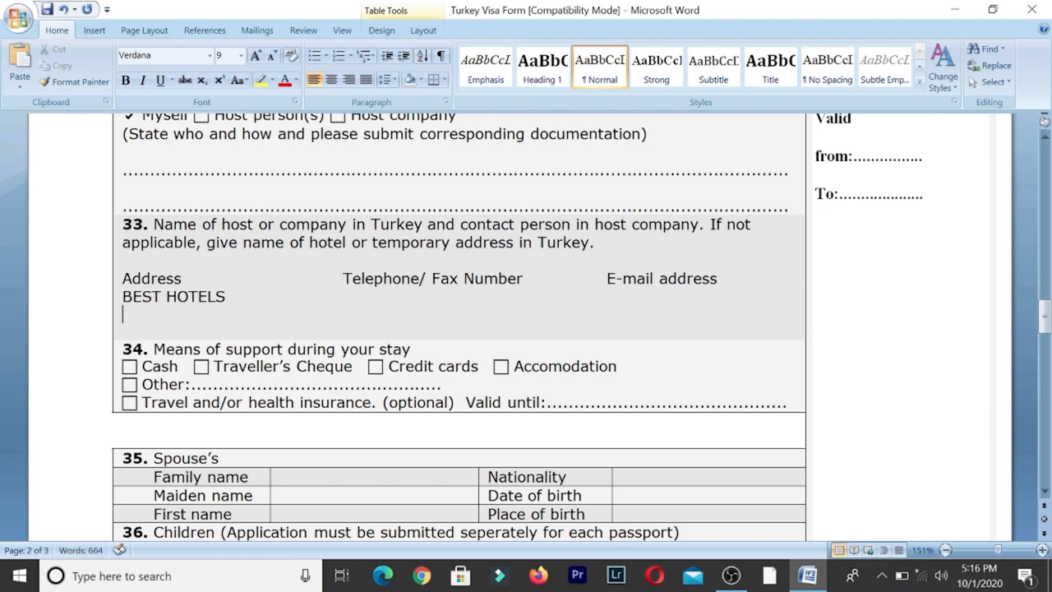
type("FAITH, ISTA")
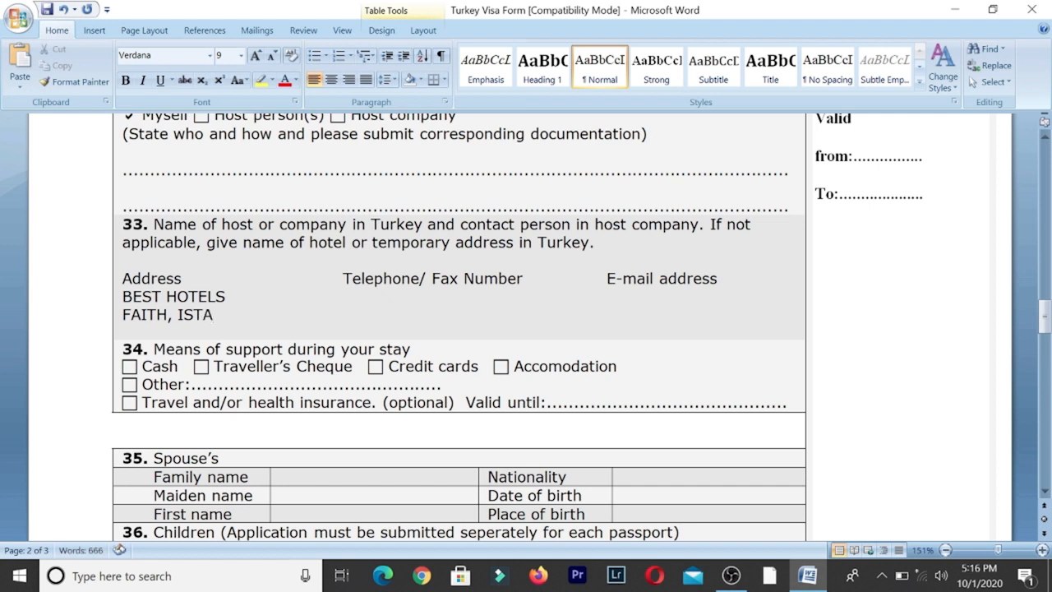
type("NBUL-1001")
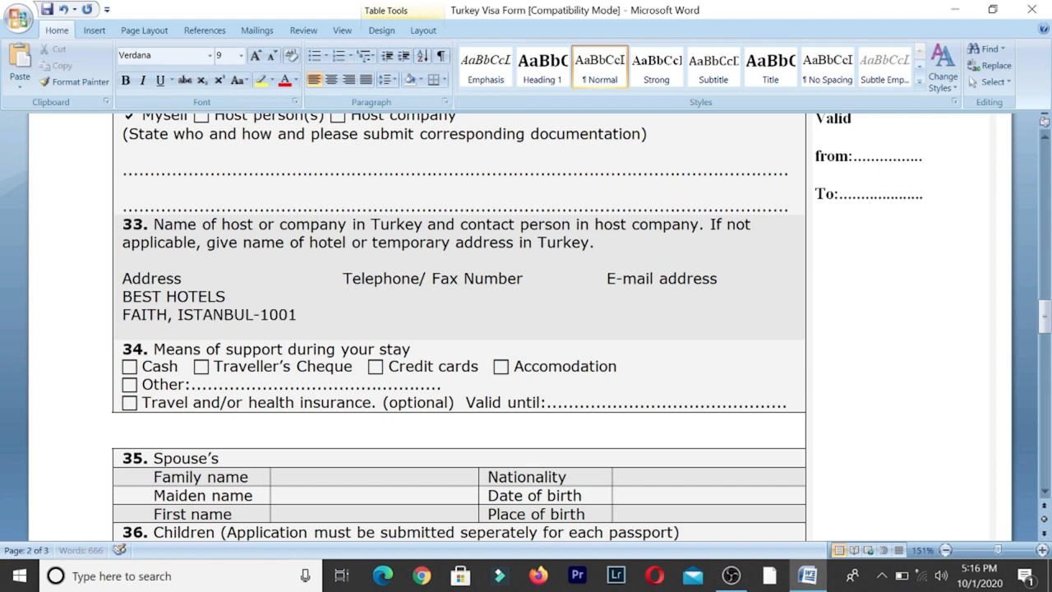
type("0")
type("111-")
type("11111111")
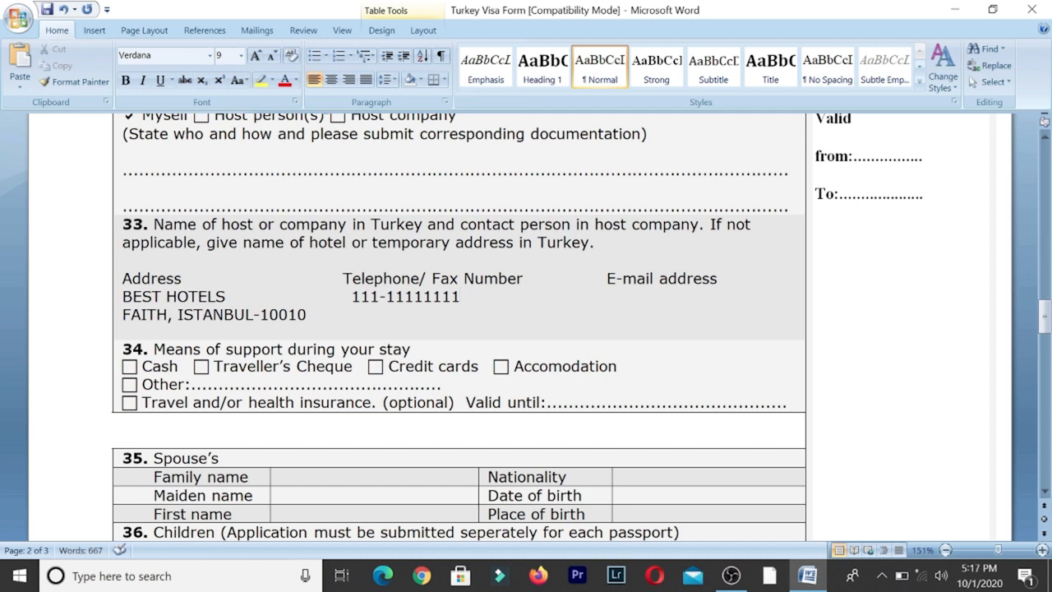
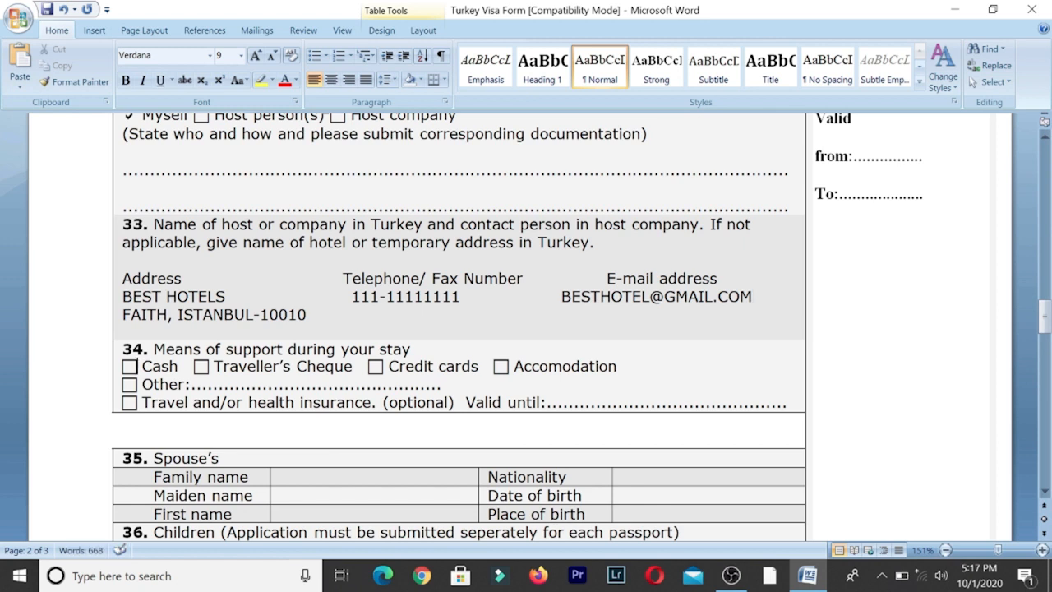
left_click_drag(138, 366, 170, 369)
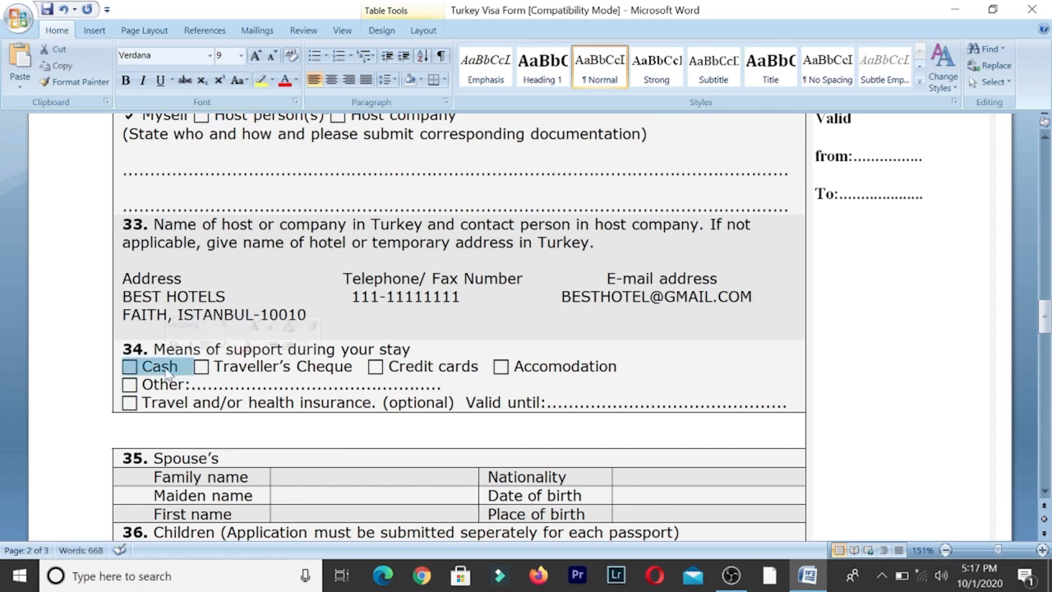
left_click_drag(388, 366, 494, 367)
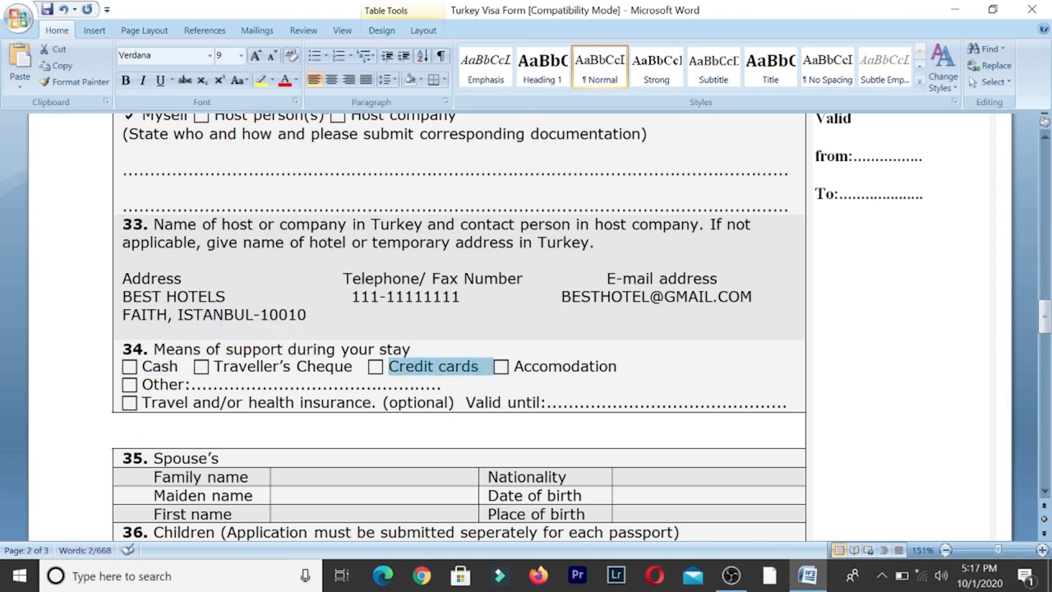
scroll(458, 328, "down", 4)
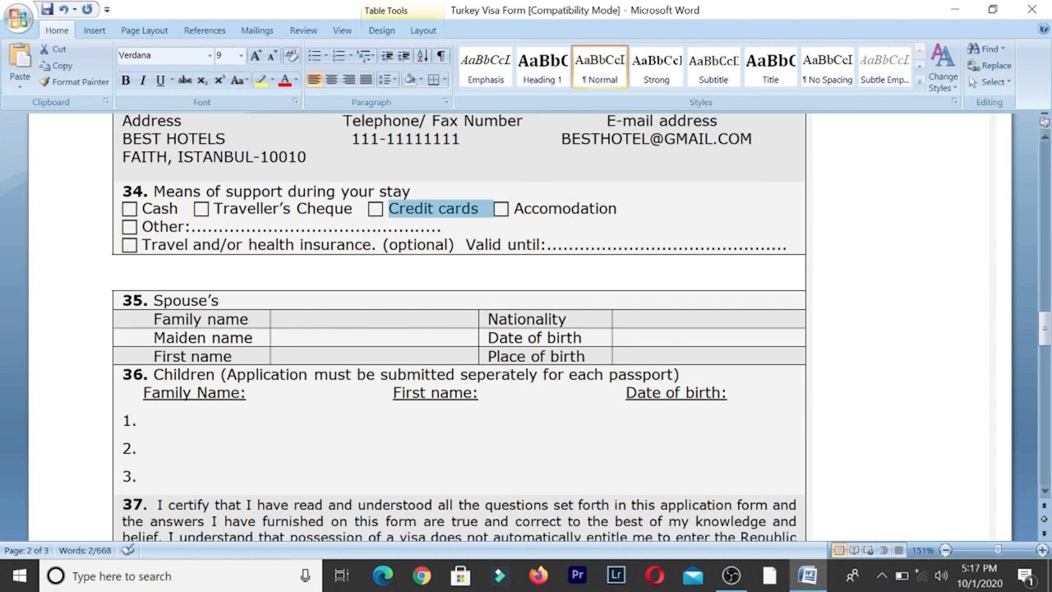
- Enter the spouse's family name and first name in field 35
left_click(283, 319)
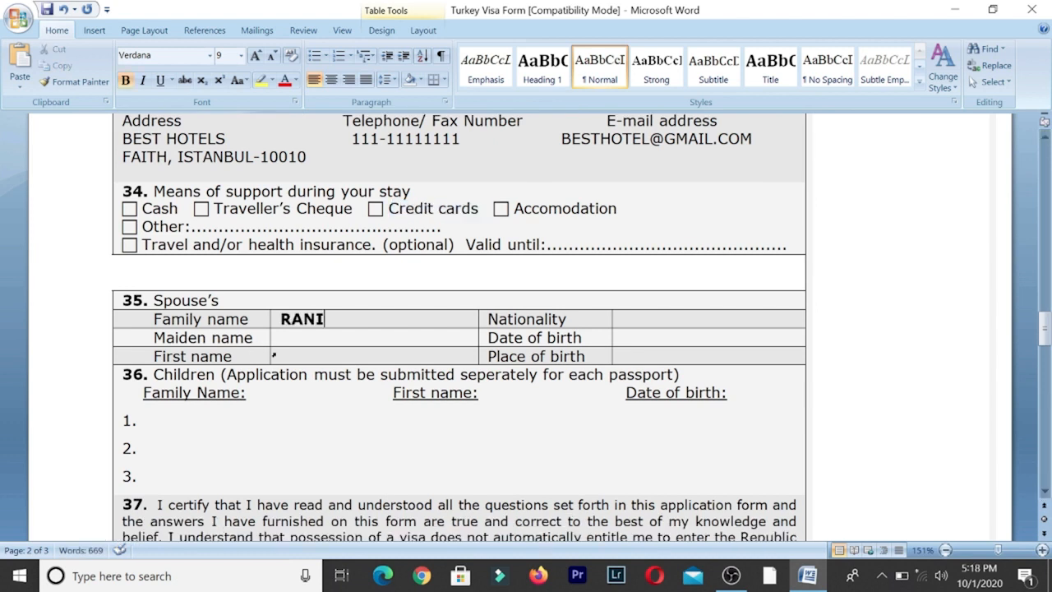
left_click(282, 356)
- Fill in the spouse's nationality INDIAN, date of birth 01/01/2000 and birthplace DELHI
left_click(612, 318)
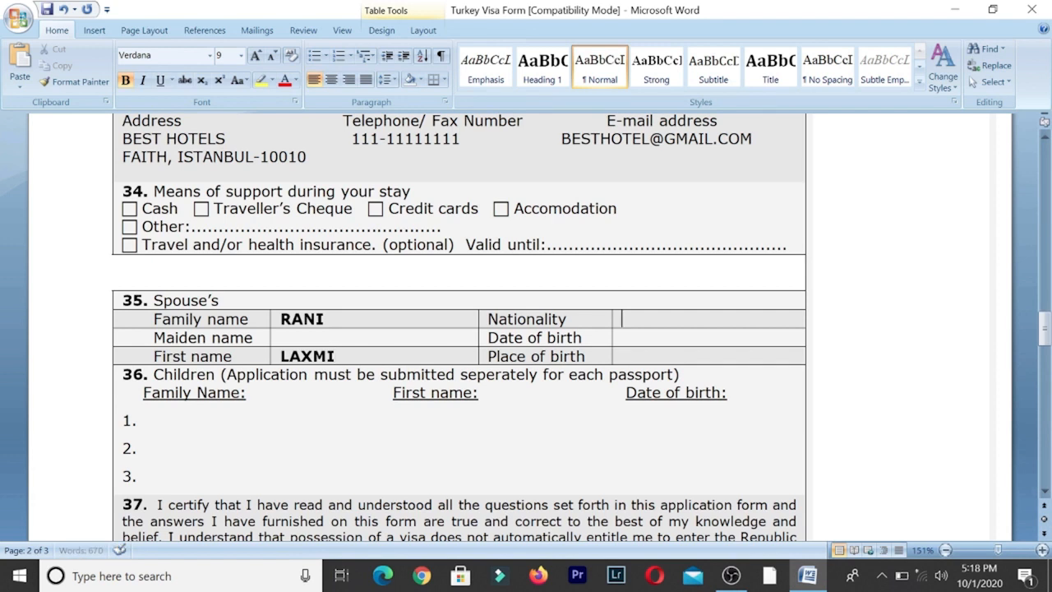
type("INDIAN")
left_click(612, 338)
type("0")
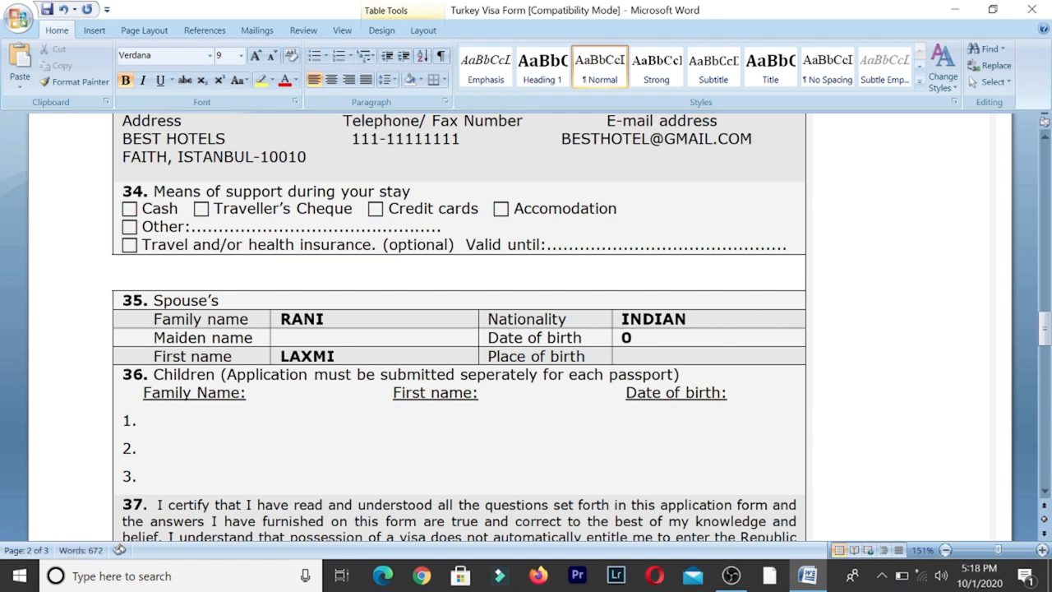
type("1/01/2000")
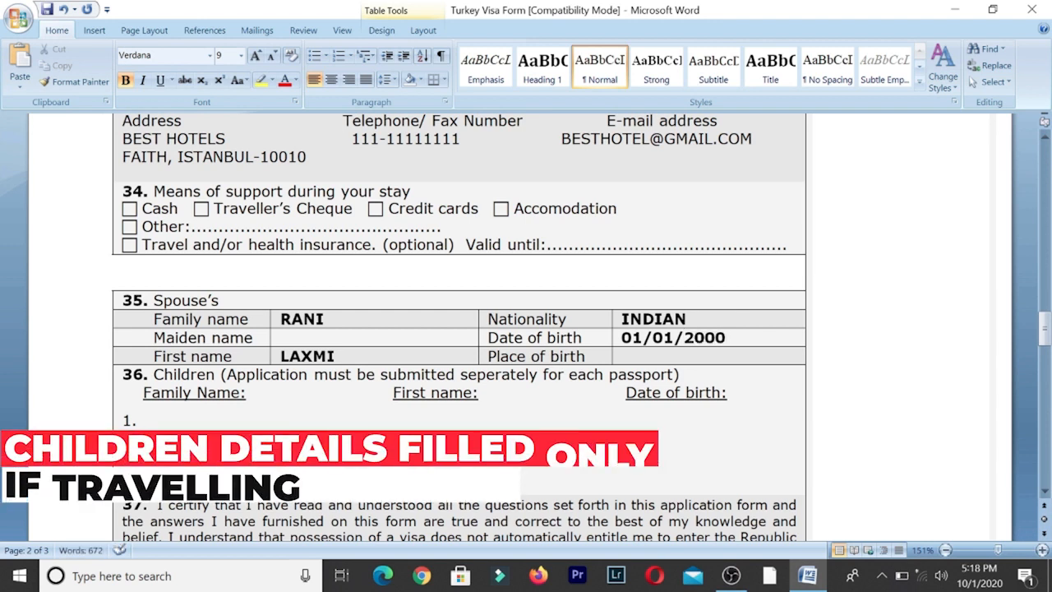
type("DELHI")
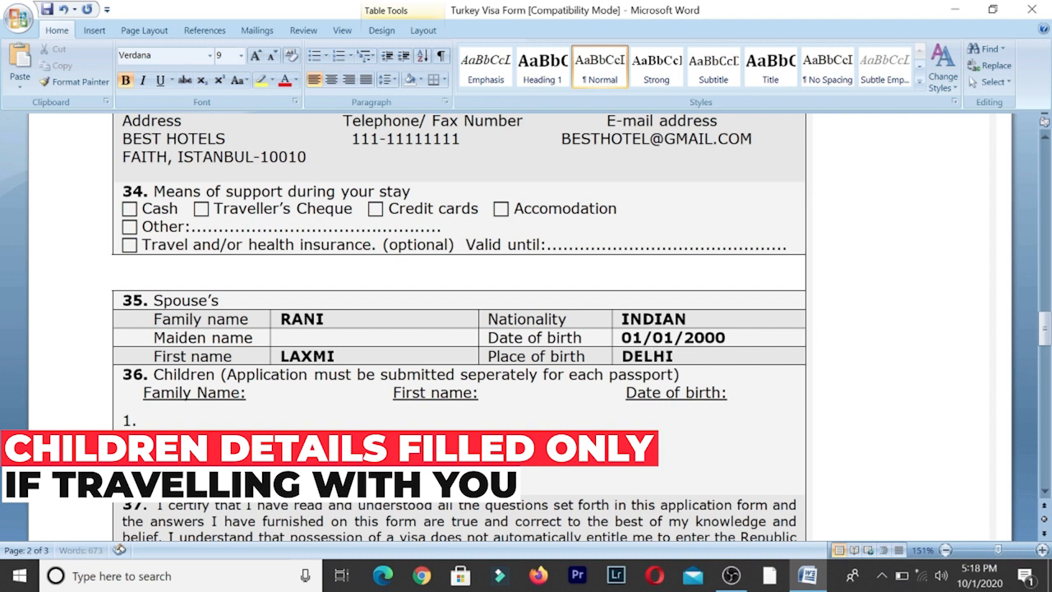
- Enter the first child's names with birth date 01/01/2010, then the second child's family name
left_click(1045, 491)
left_click(1044, 490)
left_click(1045, 490)
left_click(1046, 492)
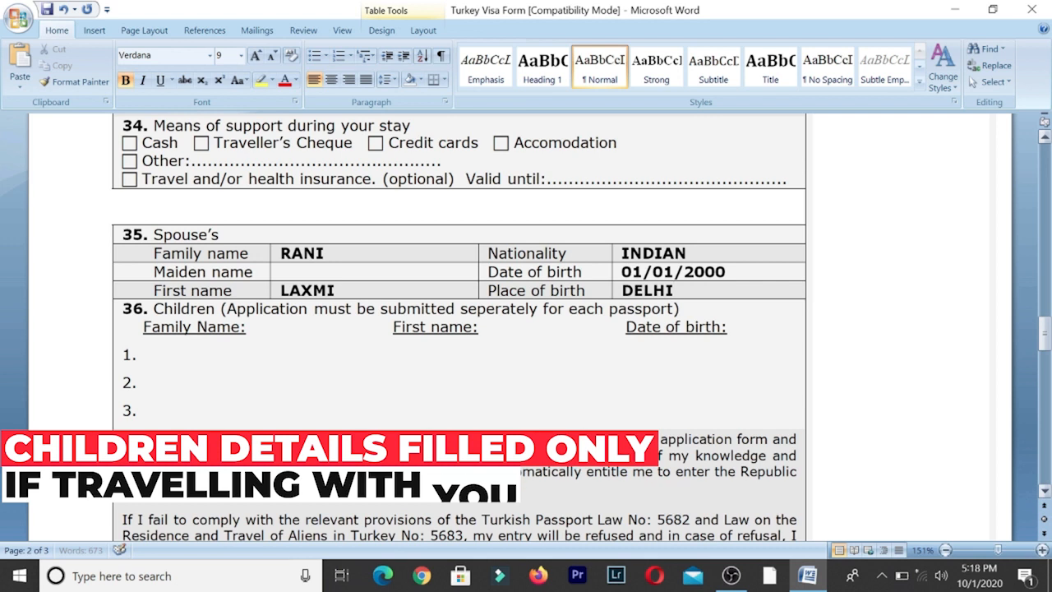
left_click(149, 355)
type("A")
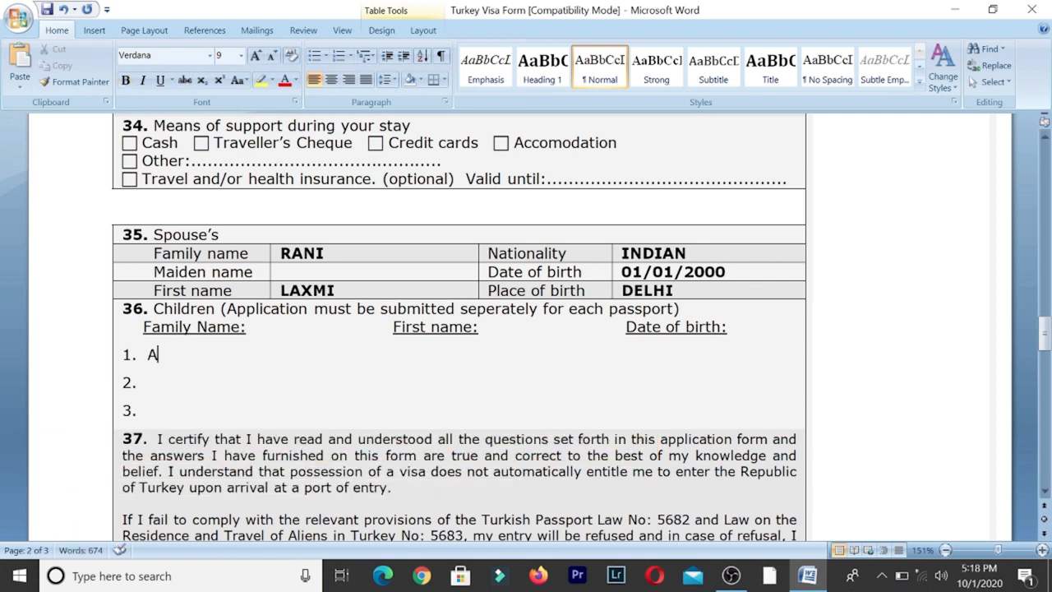
key("BackSpace")
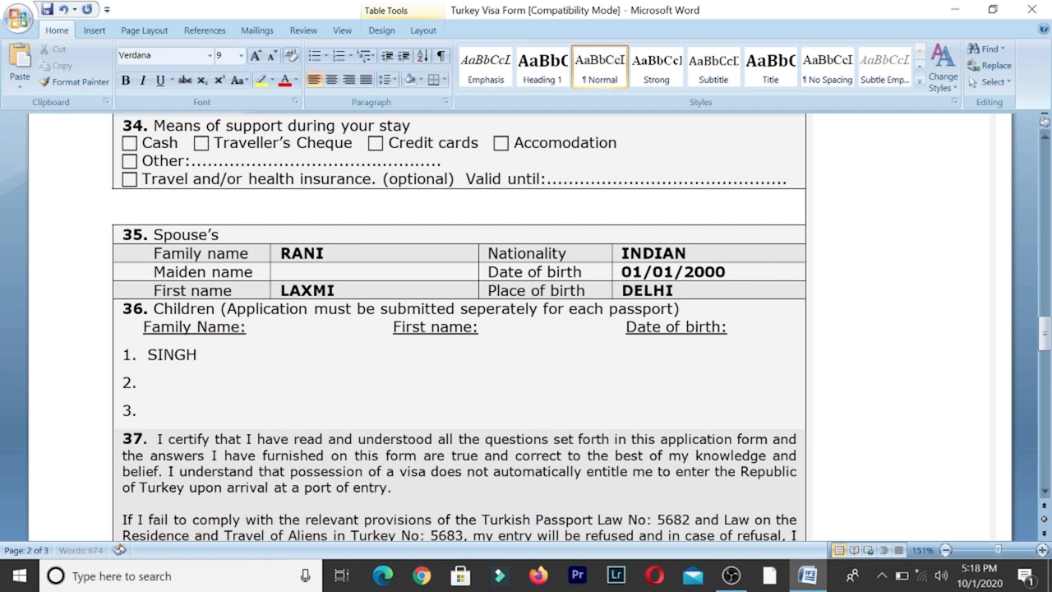
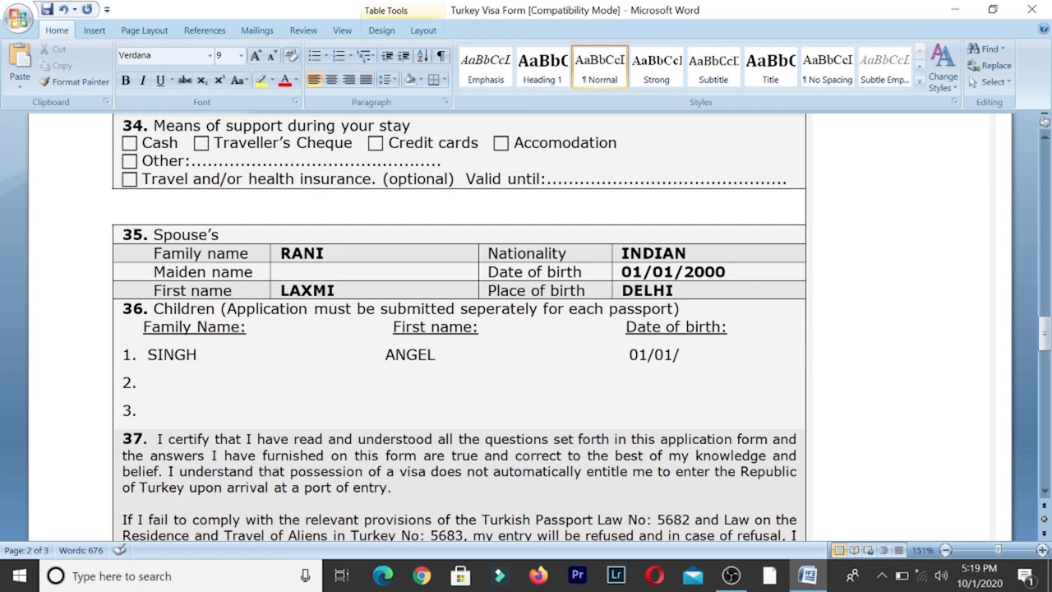
type("2010 ")
- Add the second child's first name and birth date 01/01/2015 in item 36
key("Tab")
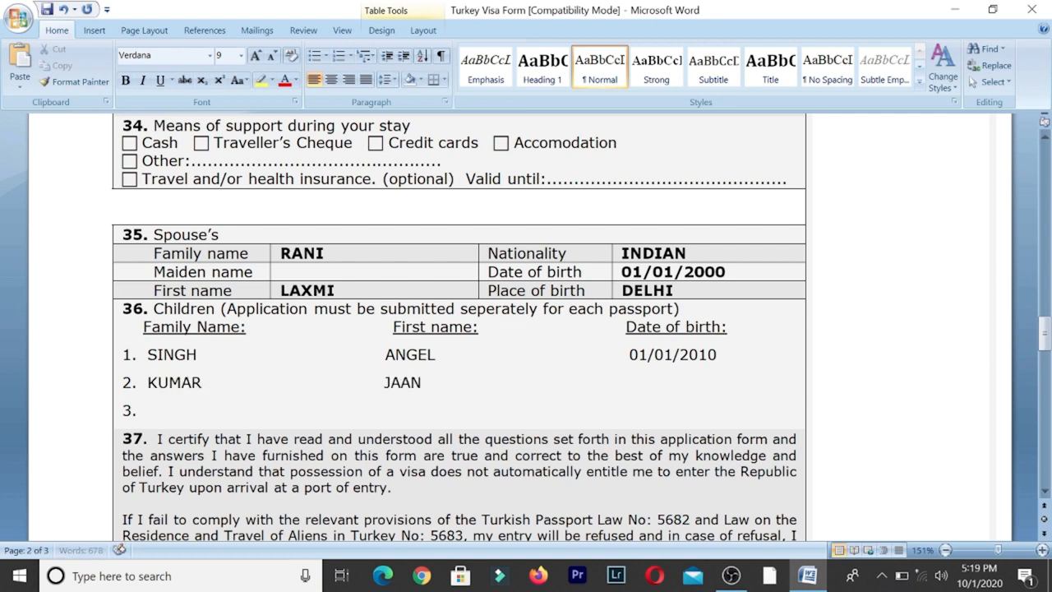
key("Tab")
type("01/")
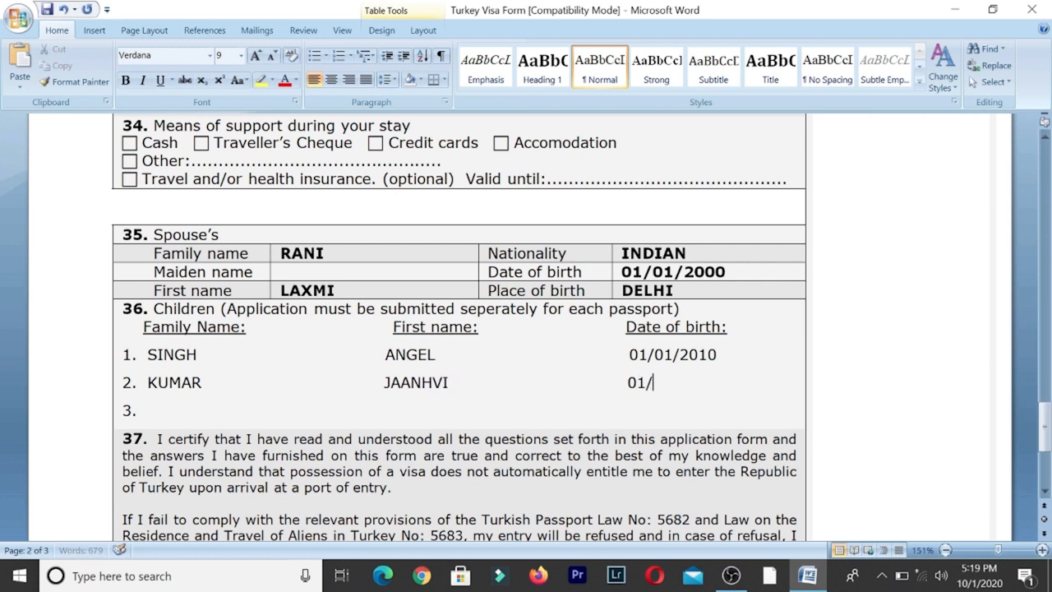
type("01/2")
type("01")
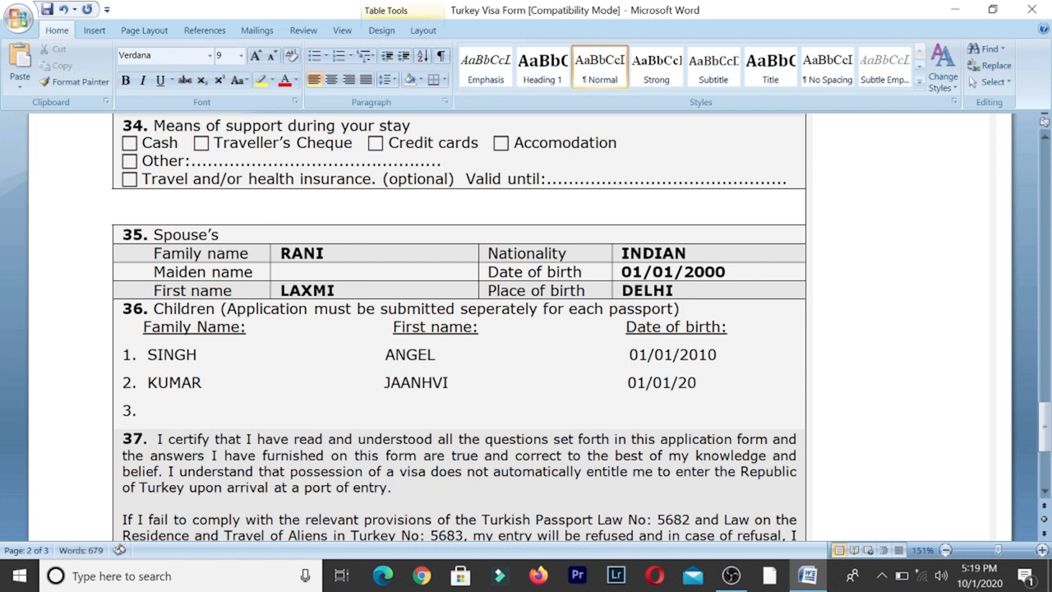
type("5")
- Enter NEW DELHI and, on the next line, 03/10/2020 as item 38's place and date
left_click(1045, 491)
left_click(1045, 493)
left_click(1045, 493)
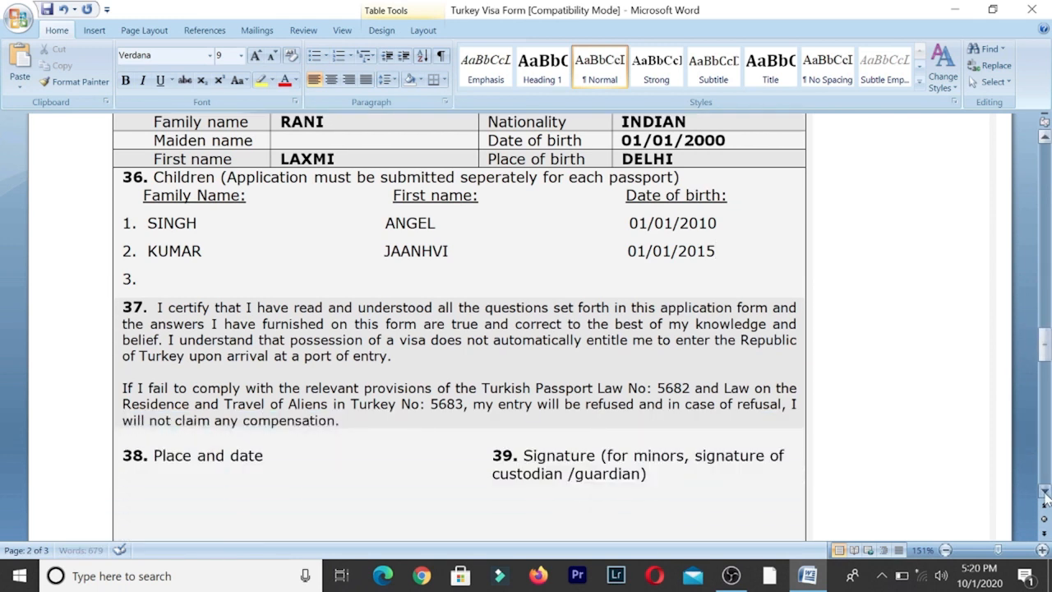
left_click(1044, 493)
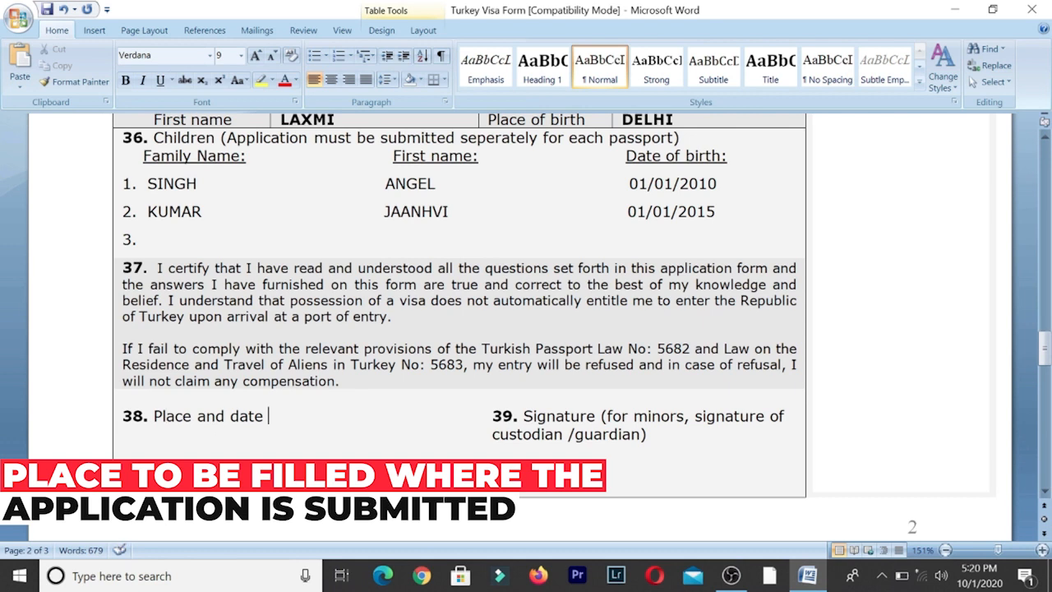
type("NEW D")
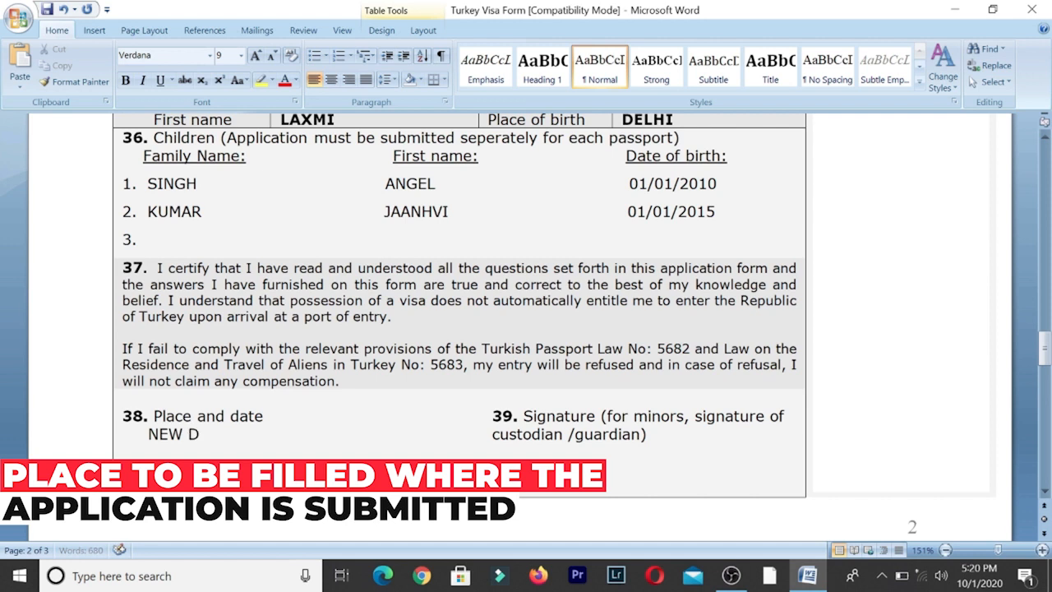
type("ELHI")
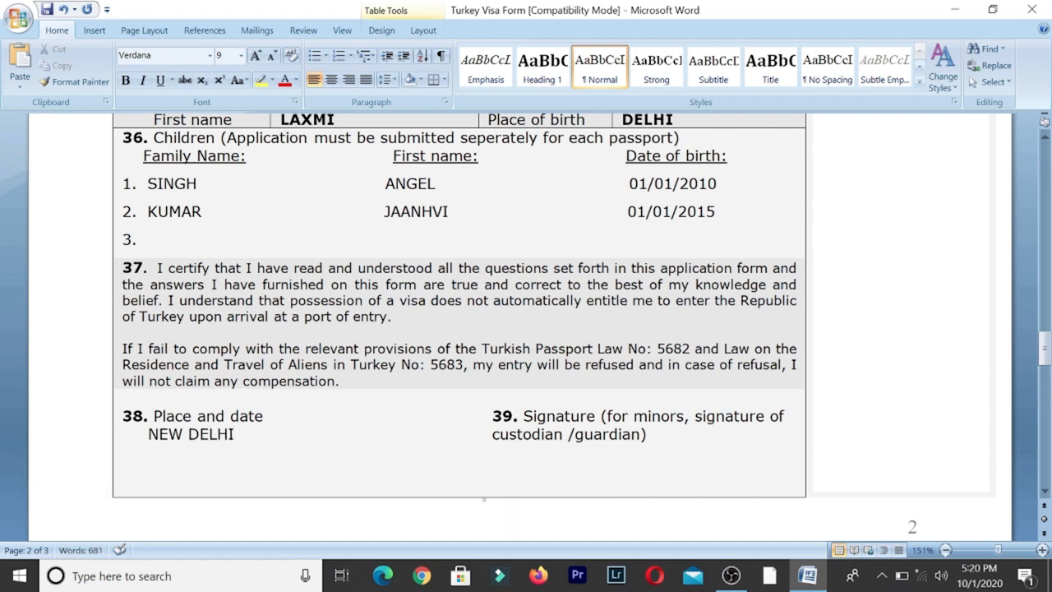
key("Return")
type("03/10/2020")
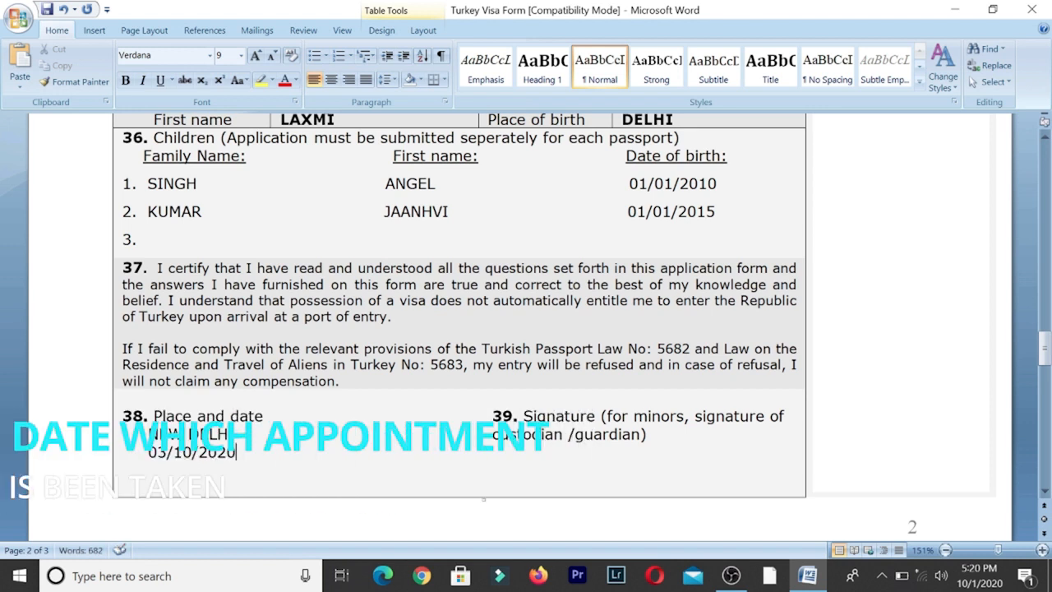
left_click(541, 458)
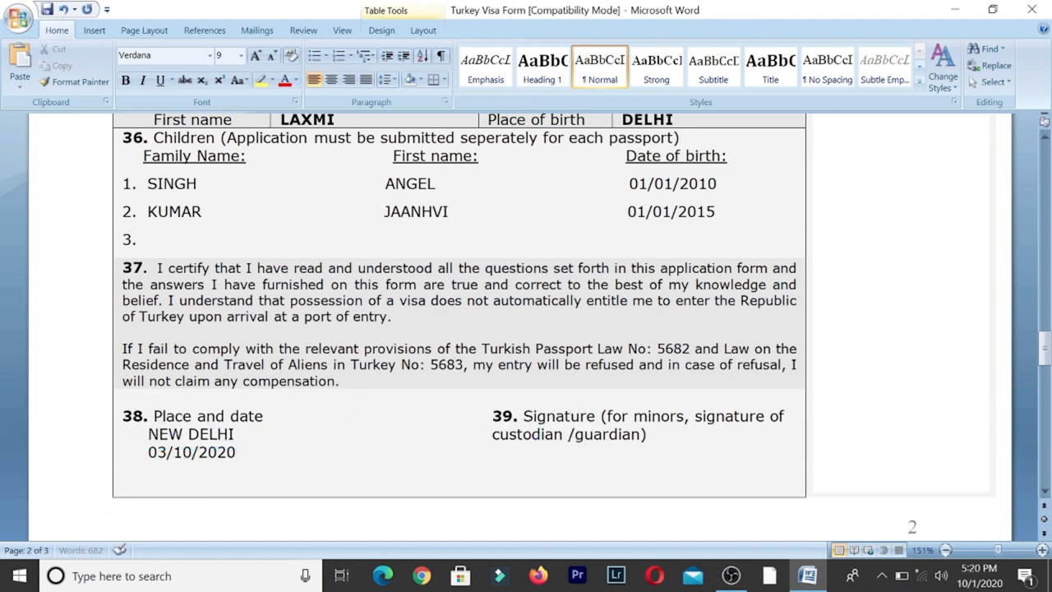
- Type '( SIGNATURE )' as a placeholder under item 39's signature heading
type("( SIGNATURE")
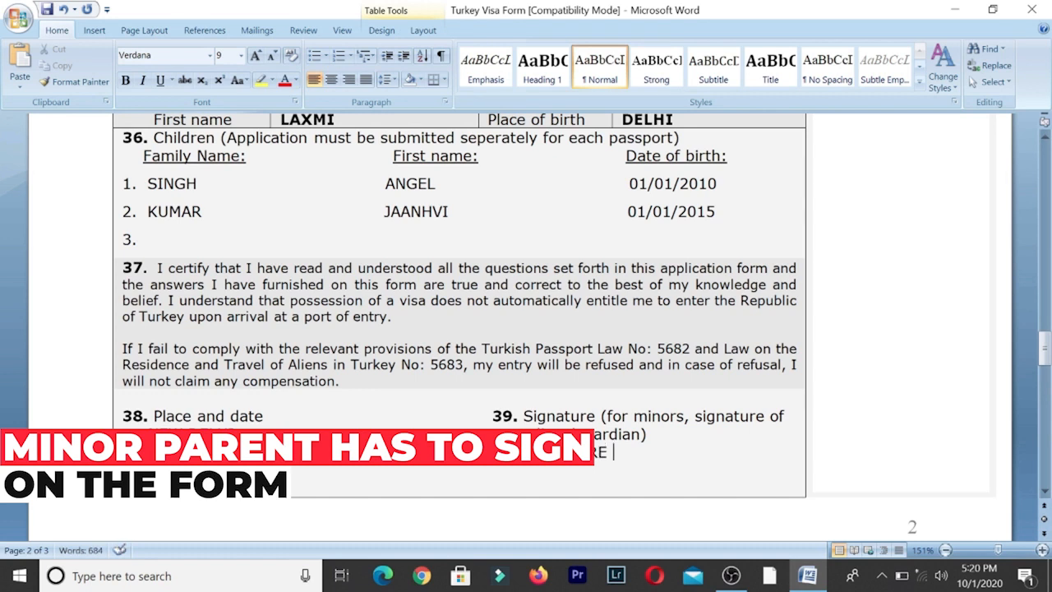
type(" )")
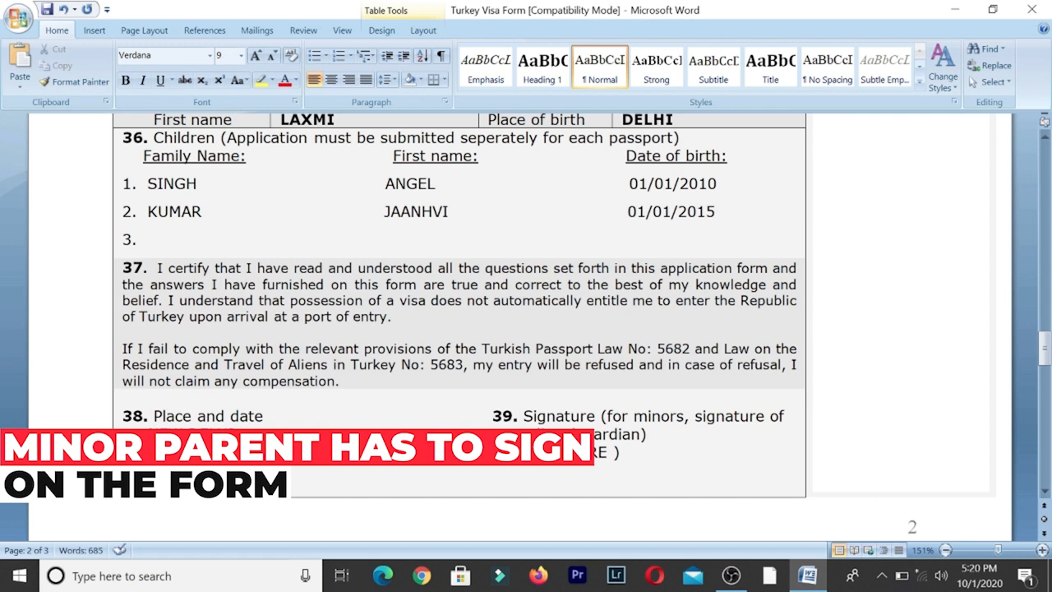